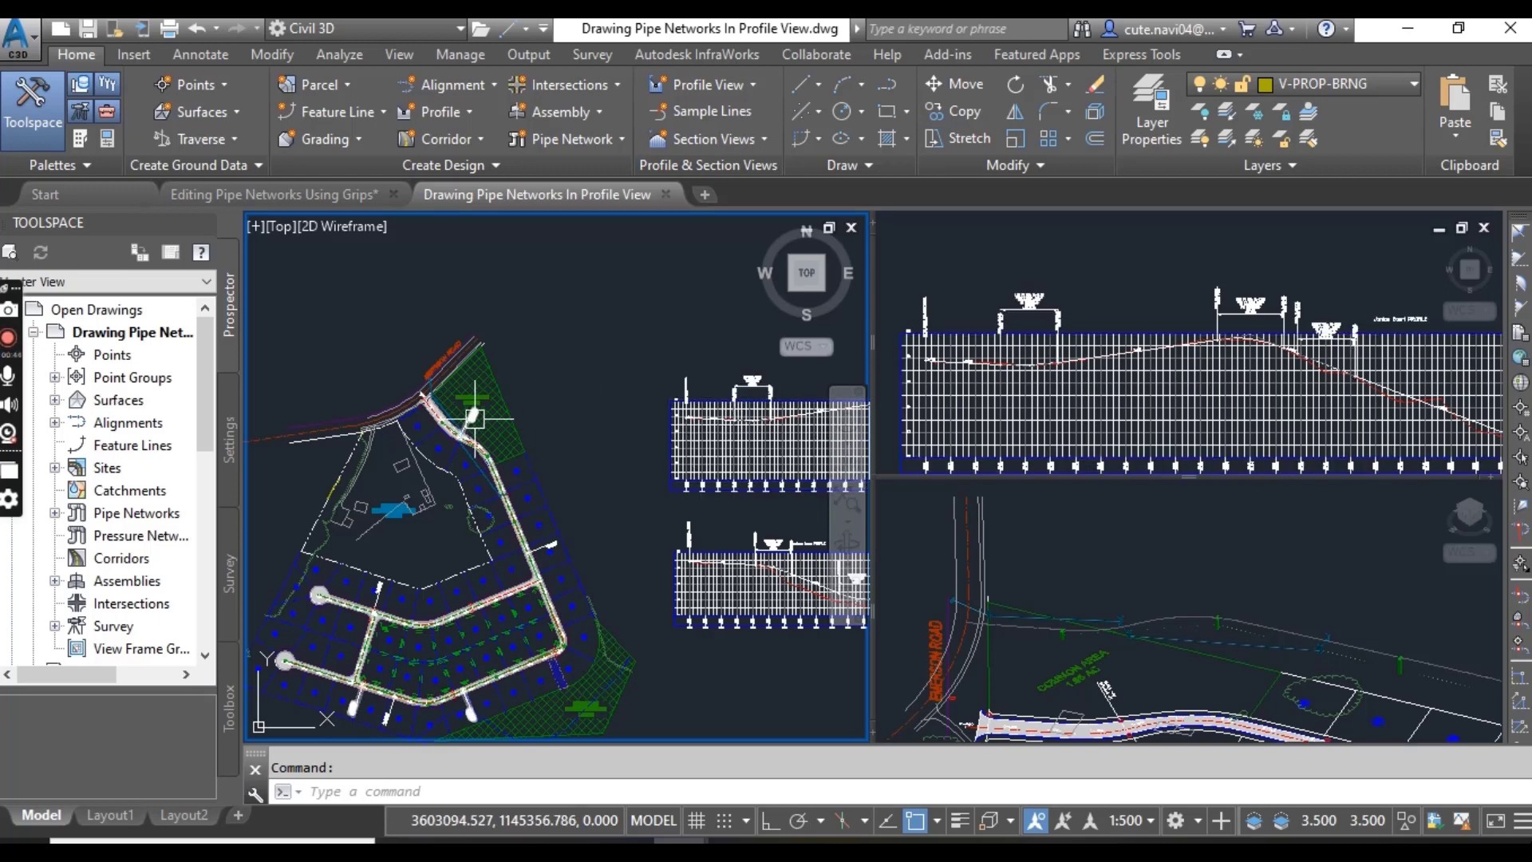
# Clear the COMMON AREA hatch selection and dismiss the Nonvalid Software Detected licence warning.
pyautogui.click(490, 392)
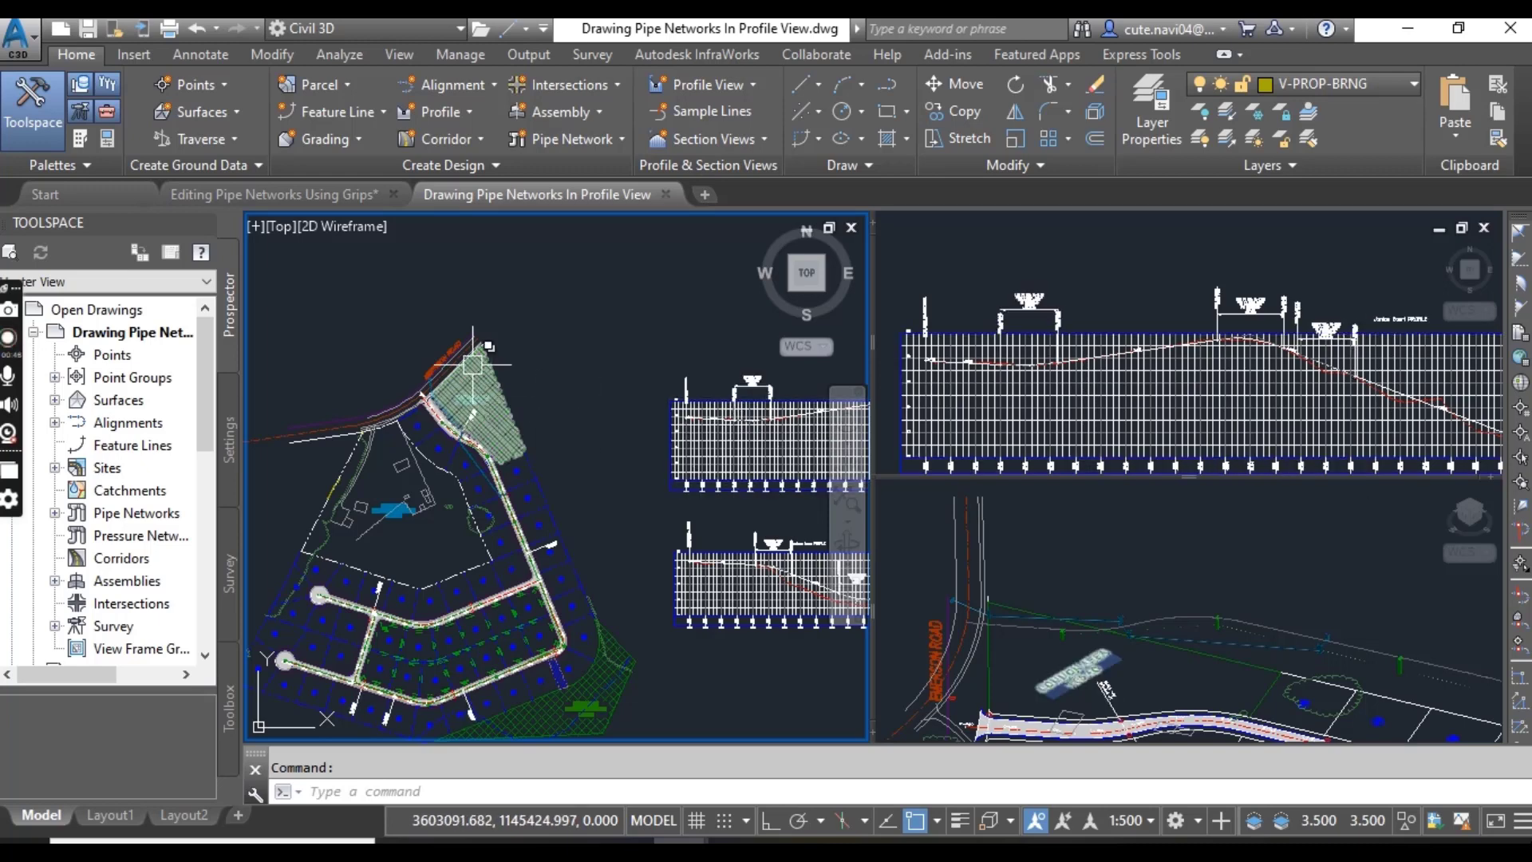
pyautogui.press('Escape')
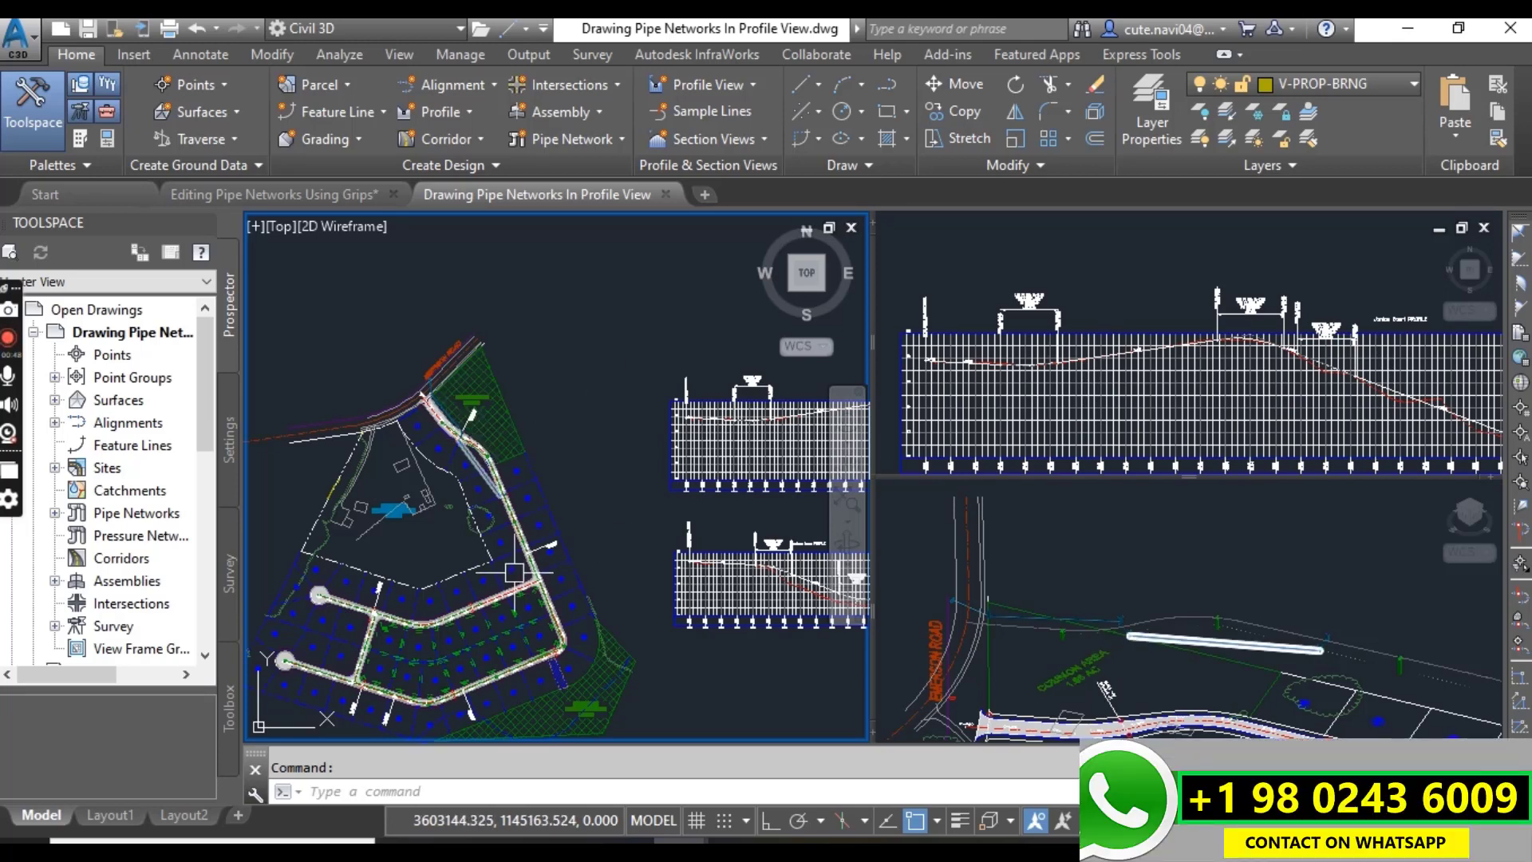
pyautogui.moveTo(498, 490)
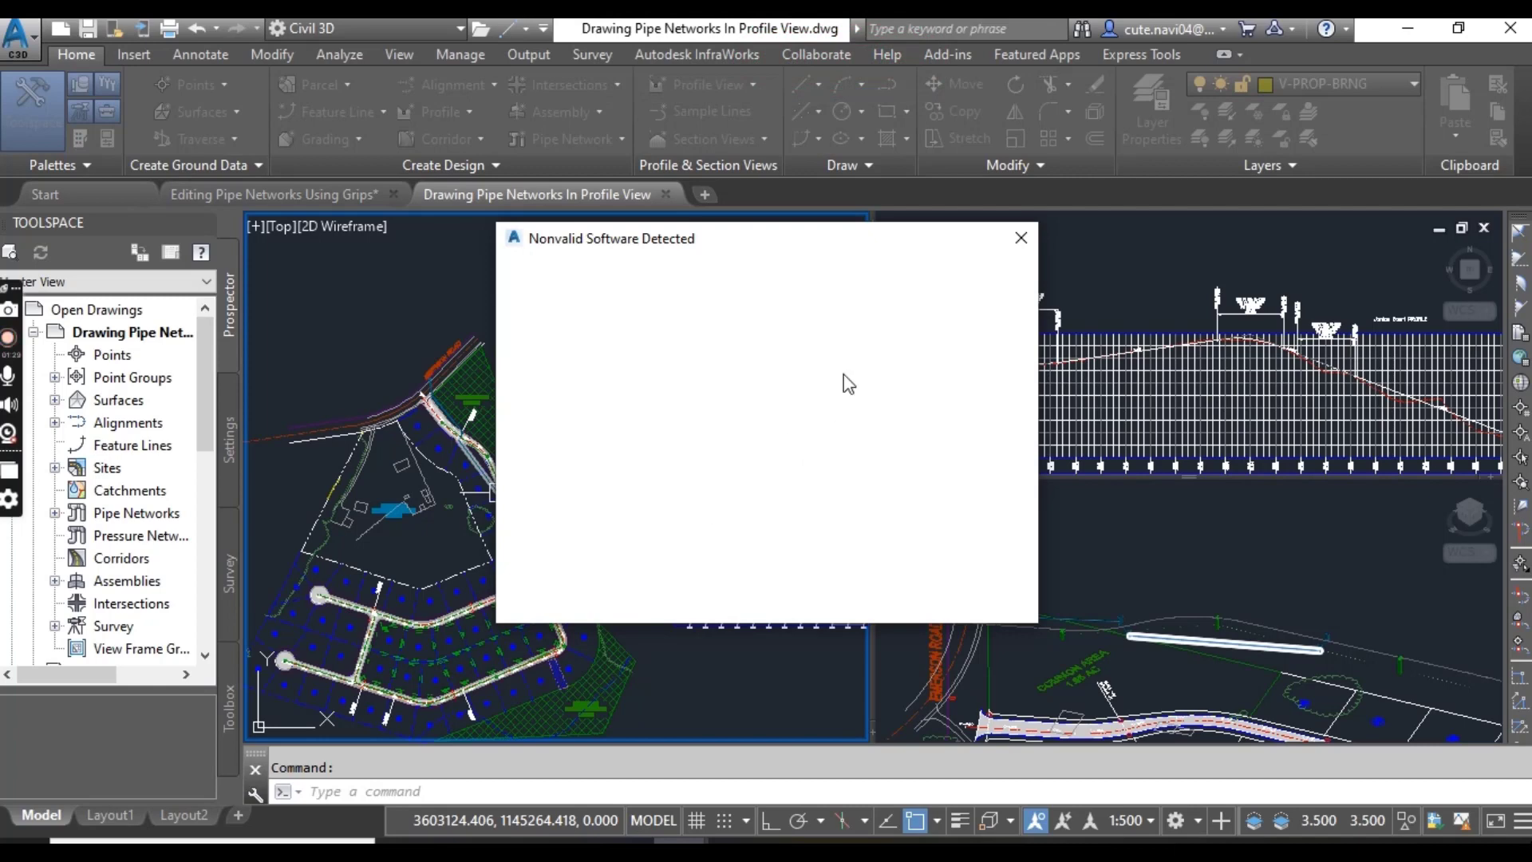
pyautogui.click(1020, 238)
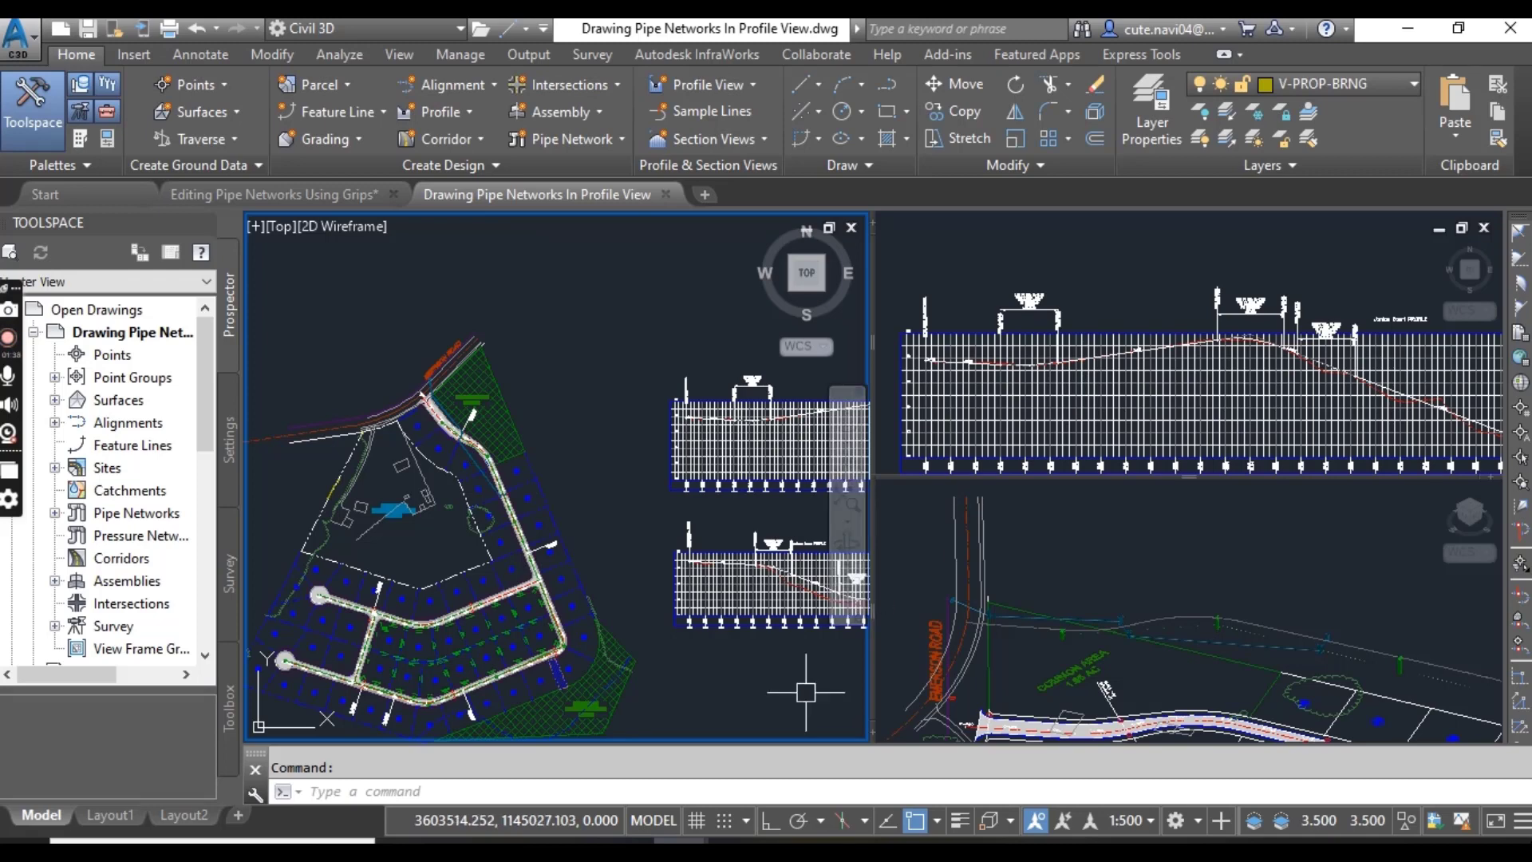
# Close the Editing Pipe Networks Using Grips drawing without saving and return to the profile-view drawing.
pyautogui.hotkey('alt', 'Tab')
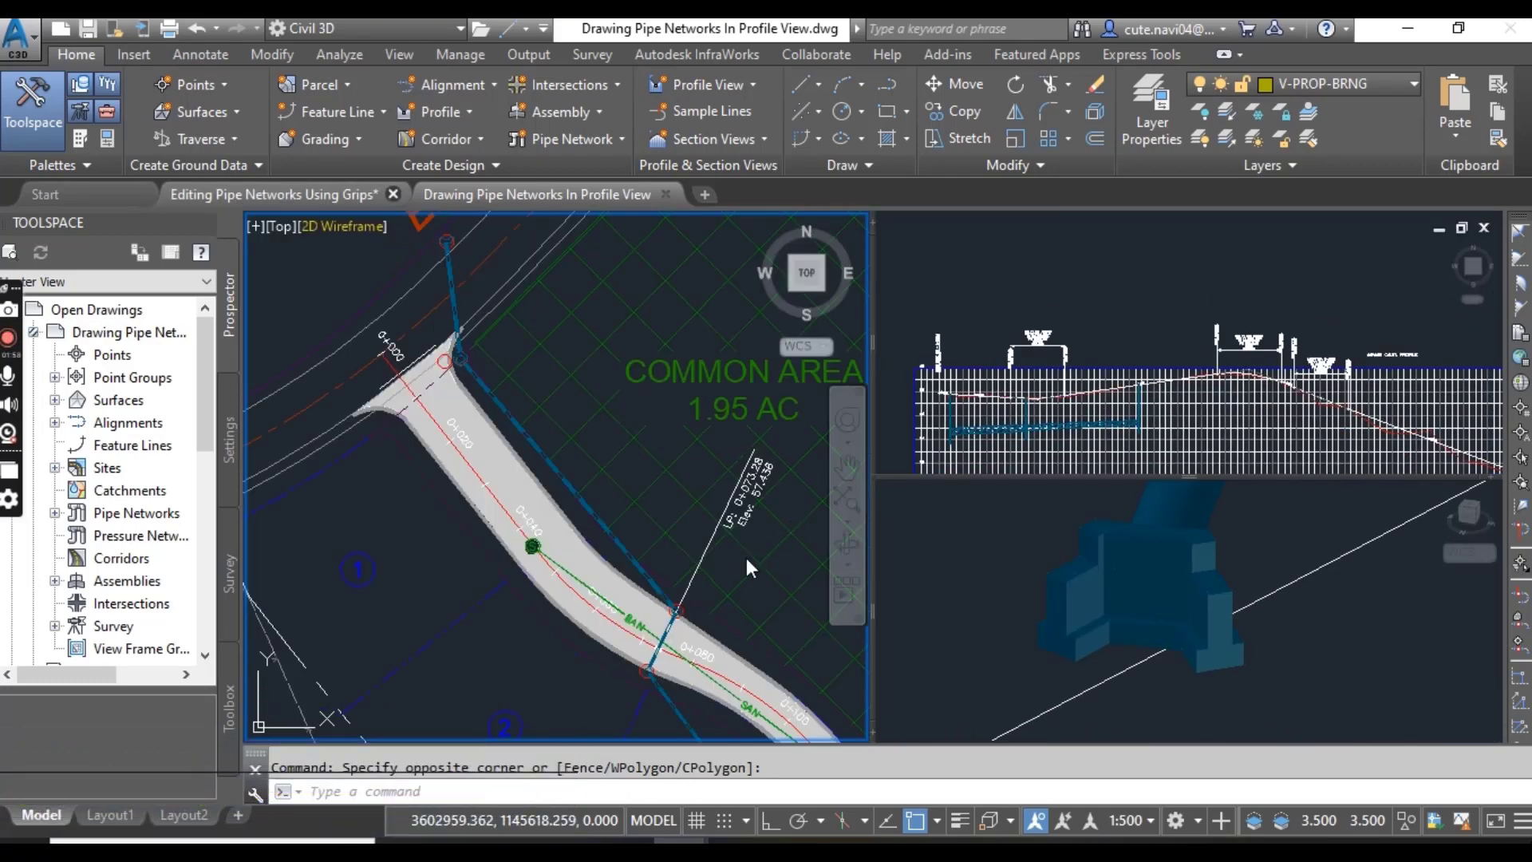
pyautogui.hotkey('ctrl', 'F4')
pyautogui.click(824, 485)
pyautogui.click(442, 195)
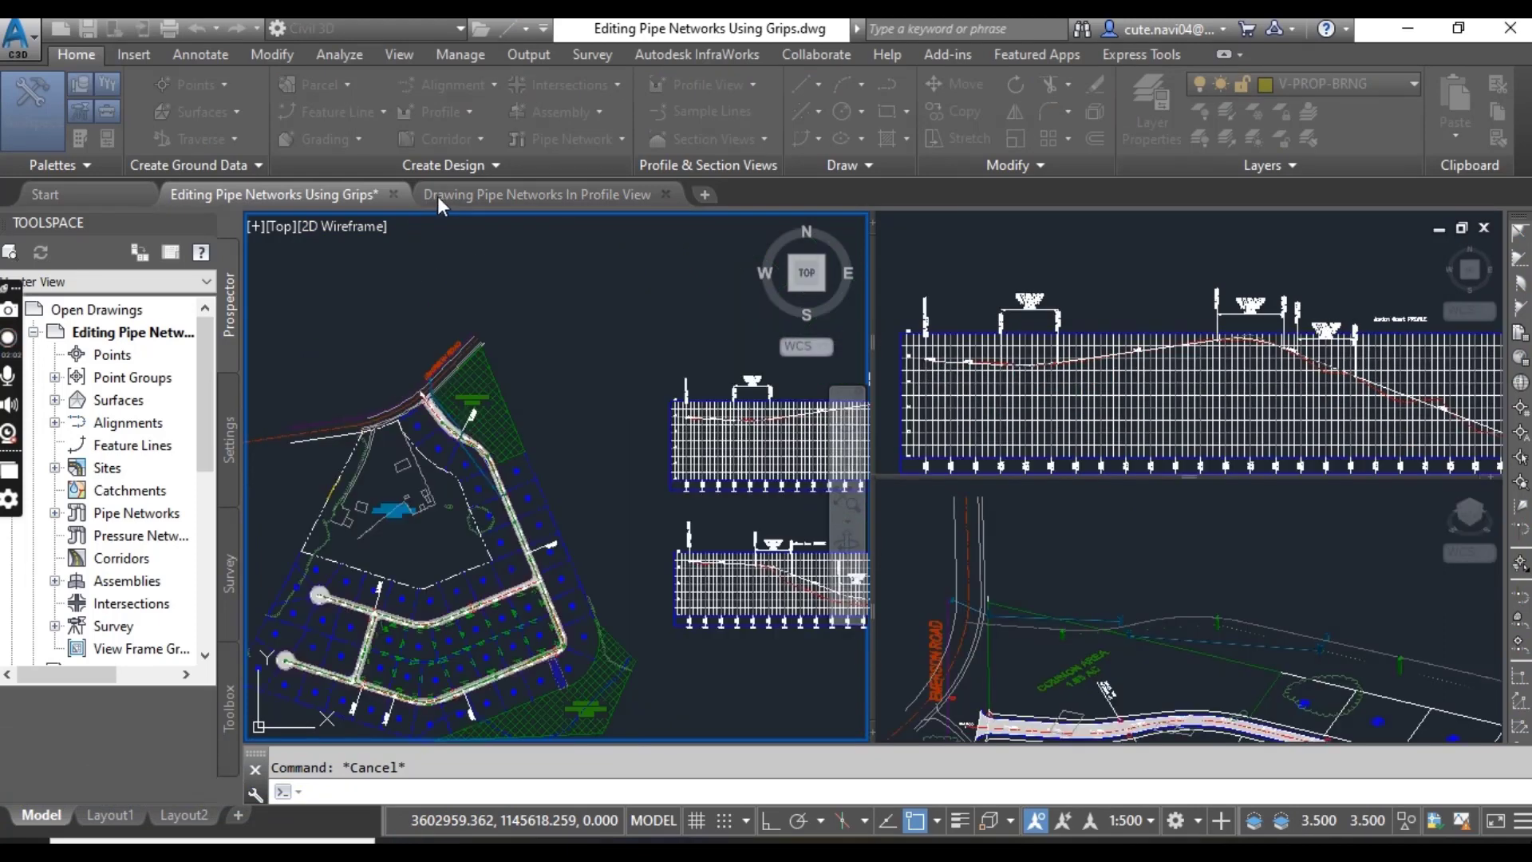
# Shift the site plan up and to the right in the plan view.
pyautogui.click(564, 237)
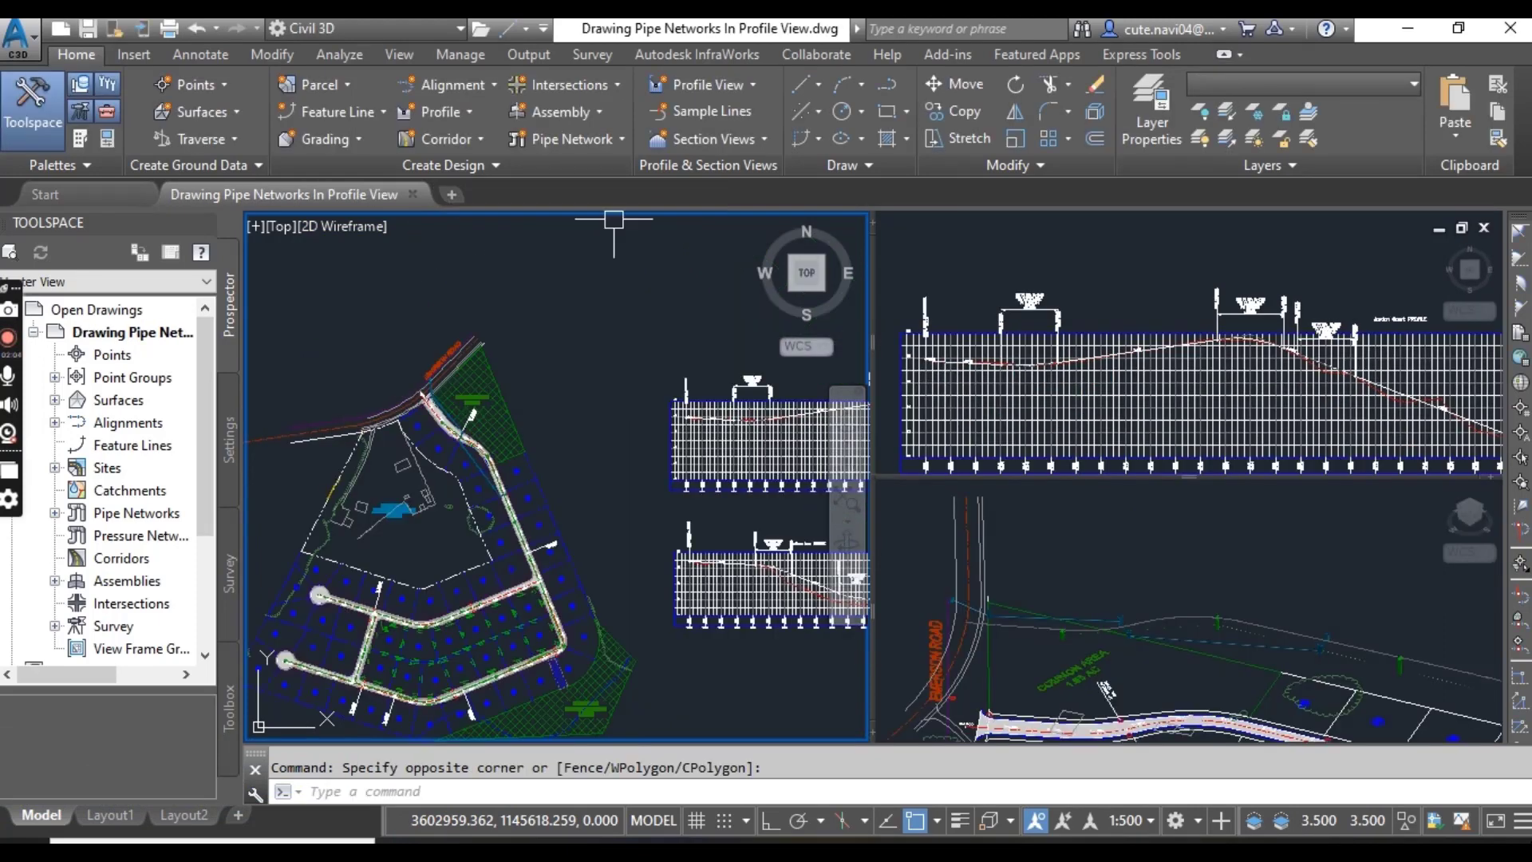
pyautogui.click(357, 218)
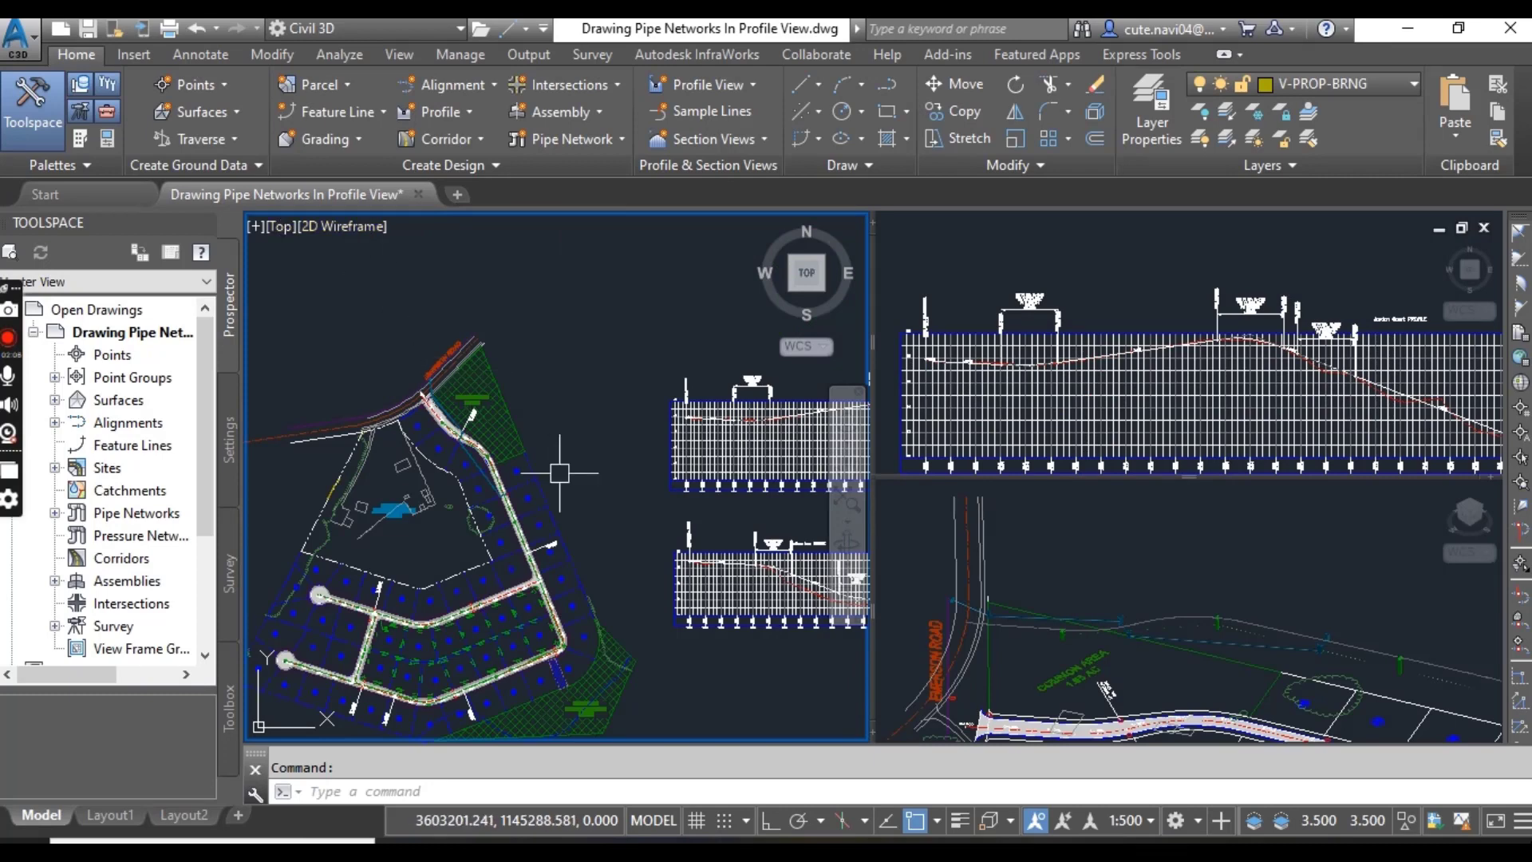
pyautogui.moveTo(564, 460); pyautogui.dragTo(598, 400, button='middle')
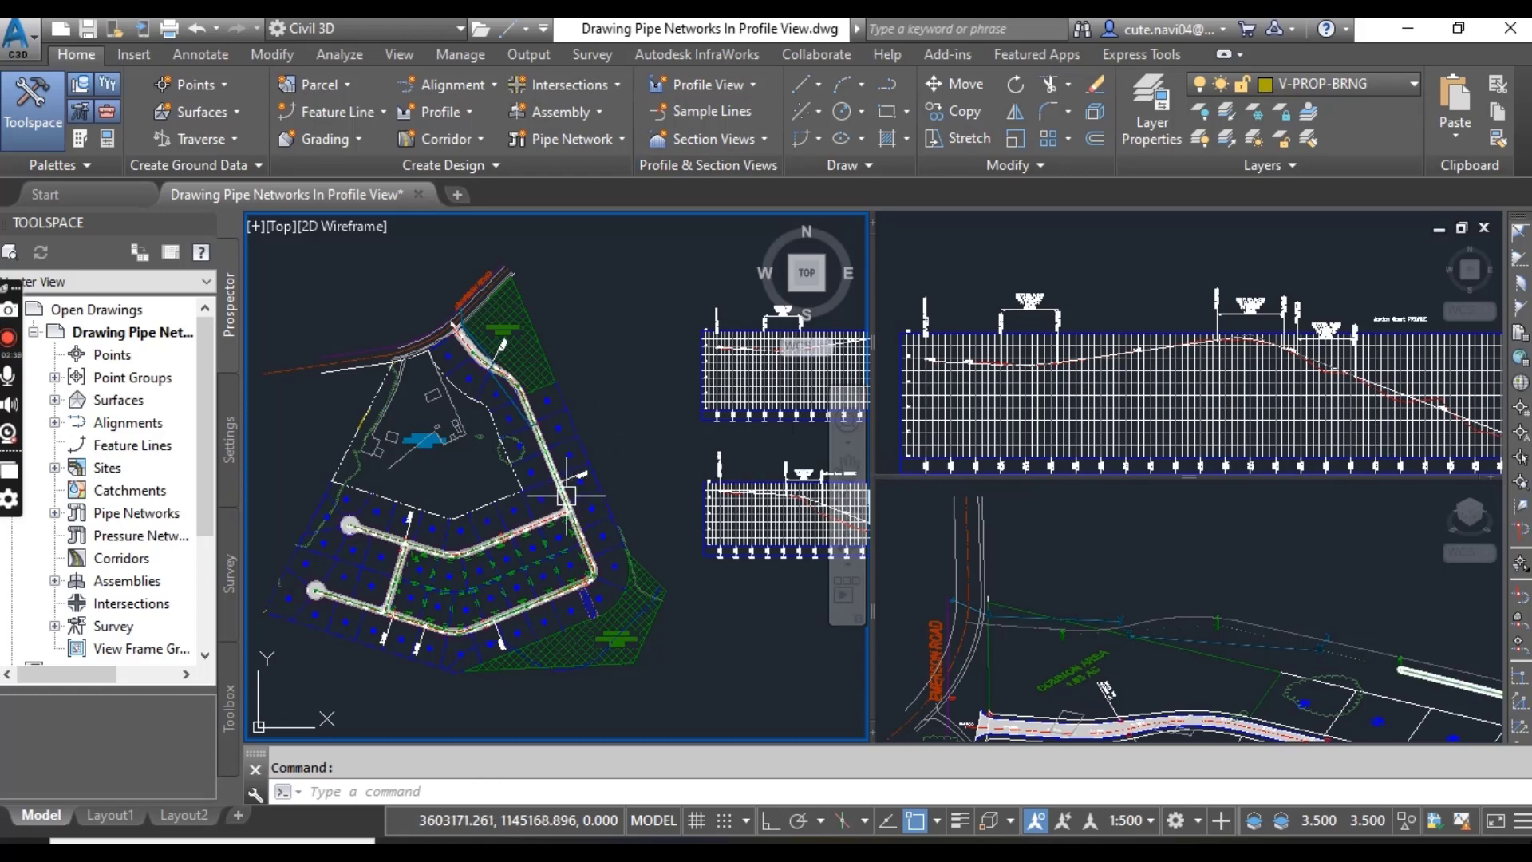
# Zoom in past the COMMON AREA label to the pipe's road crossing and select its storm structure.
pyautogui.moveTo(565, 471)
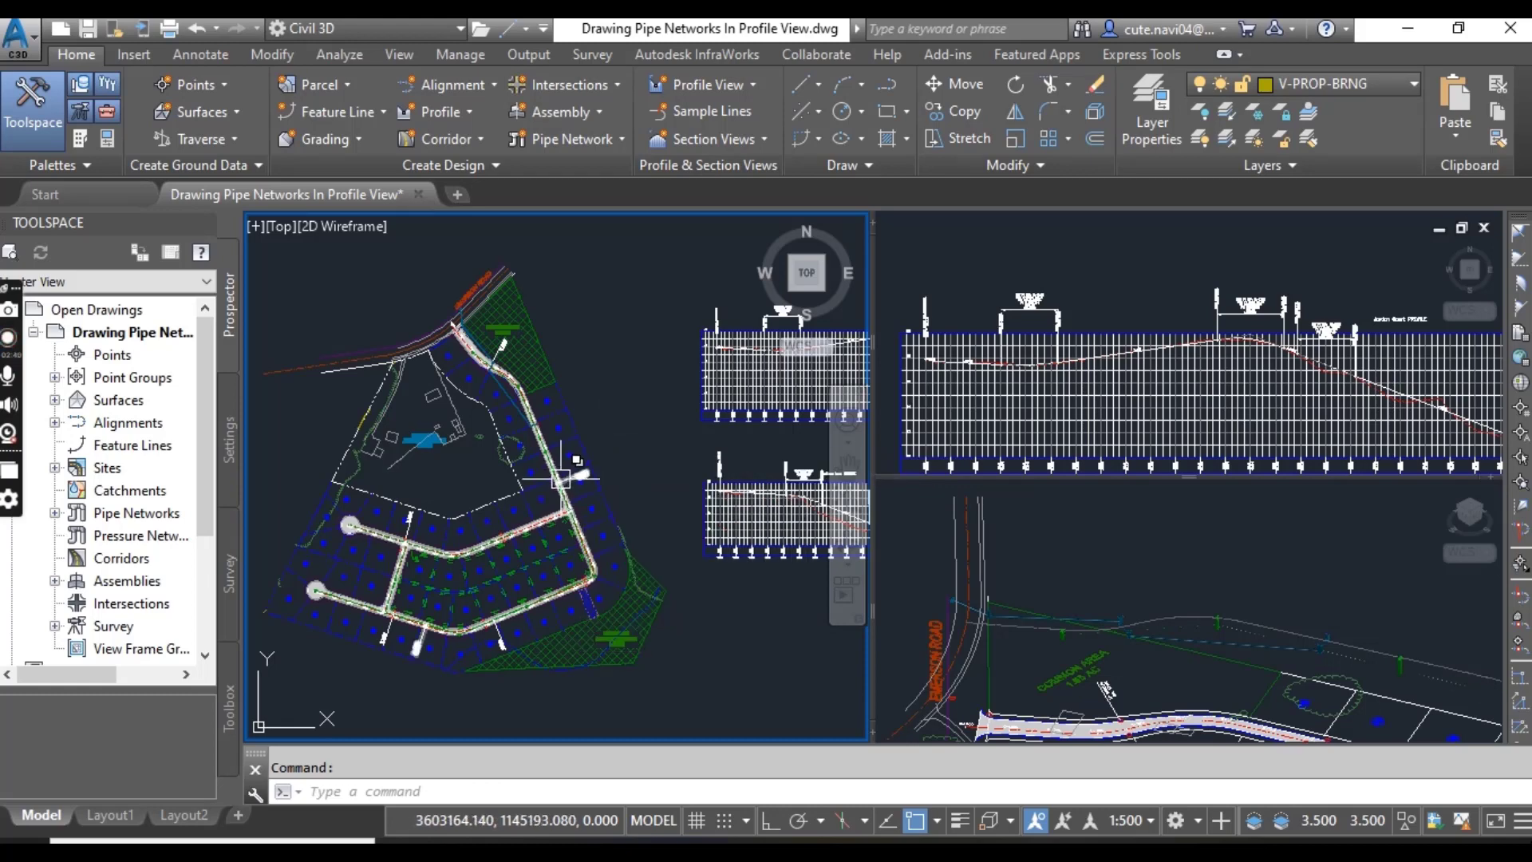
pyautogui.scroll(4, 414, 327)
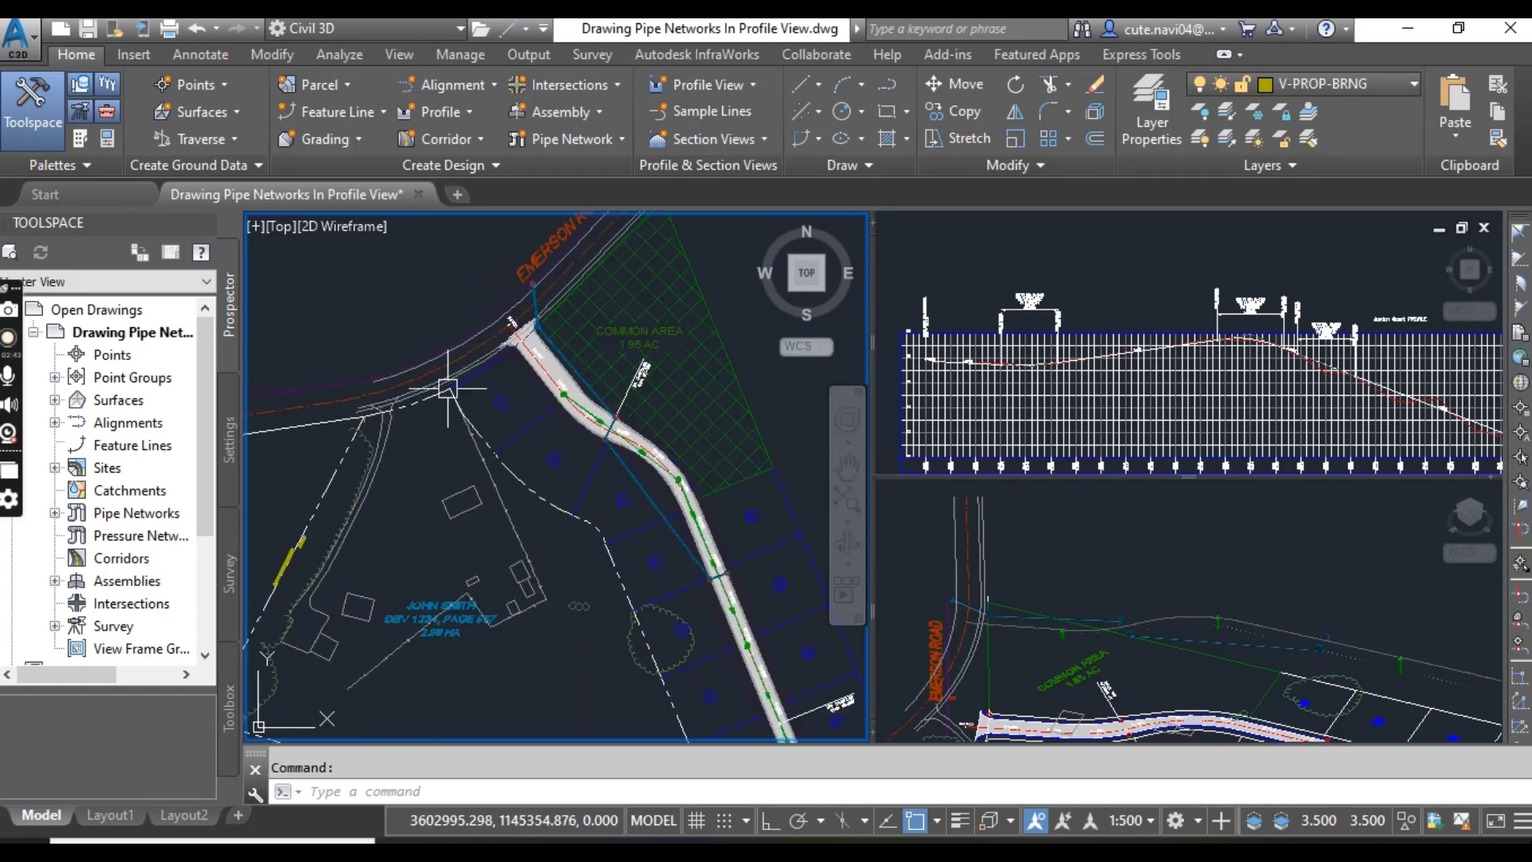
pyautogui.scroll(2, 580, 381)
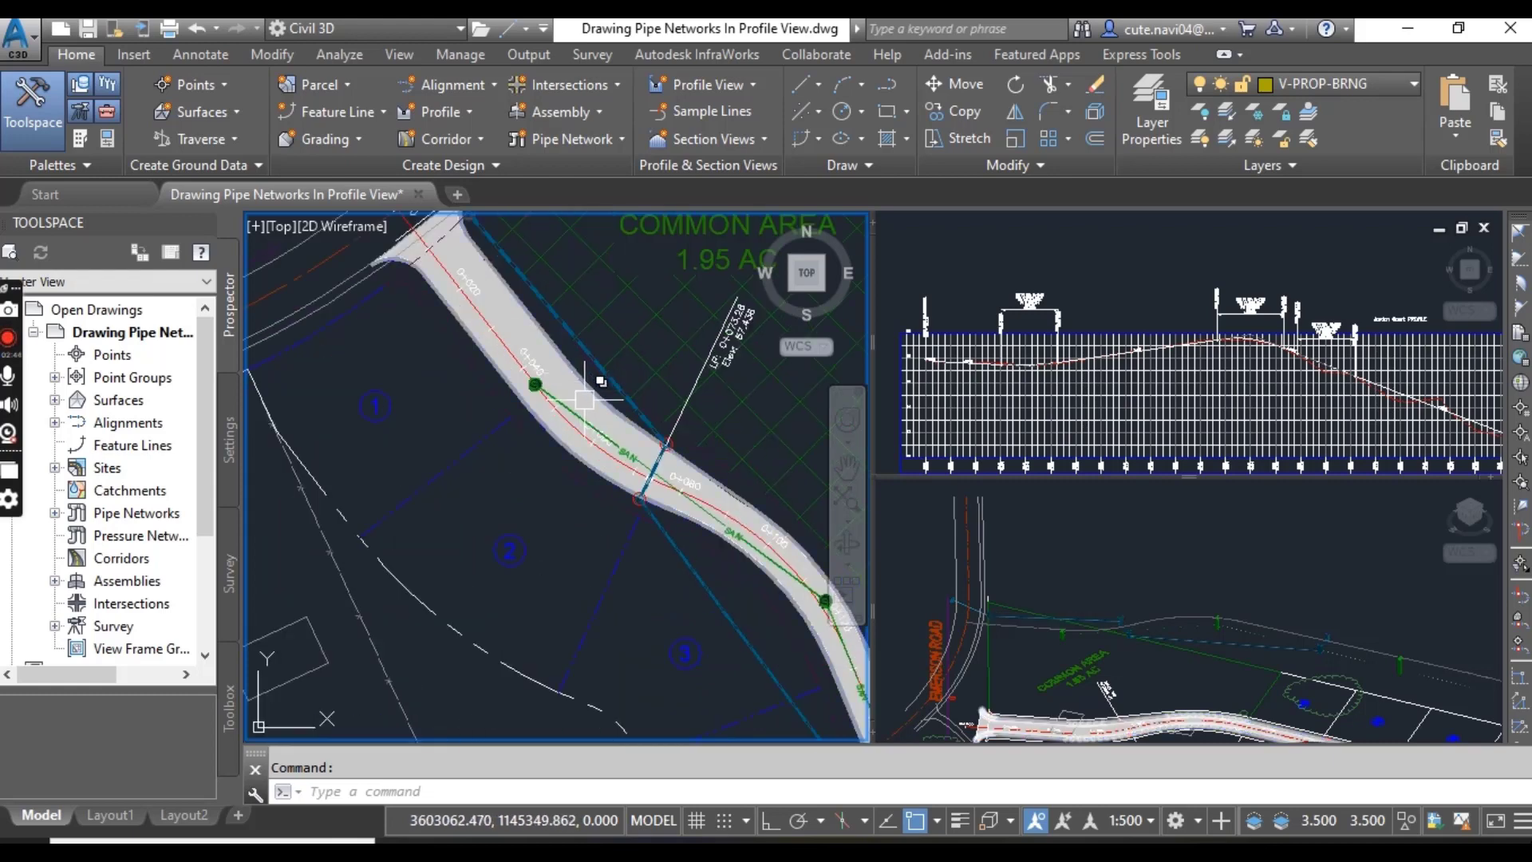
pyautogui.moveTo(623, 353); pyautogui.dragTo(505, 497, button='middle')
pyautogui.moveTo(423, 471); pyautogui.dragTo(411, 556, button='middle')
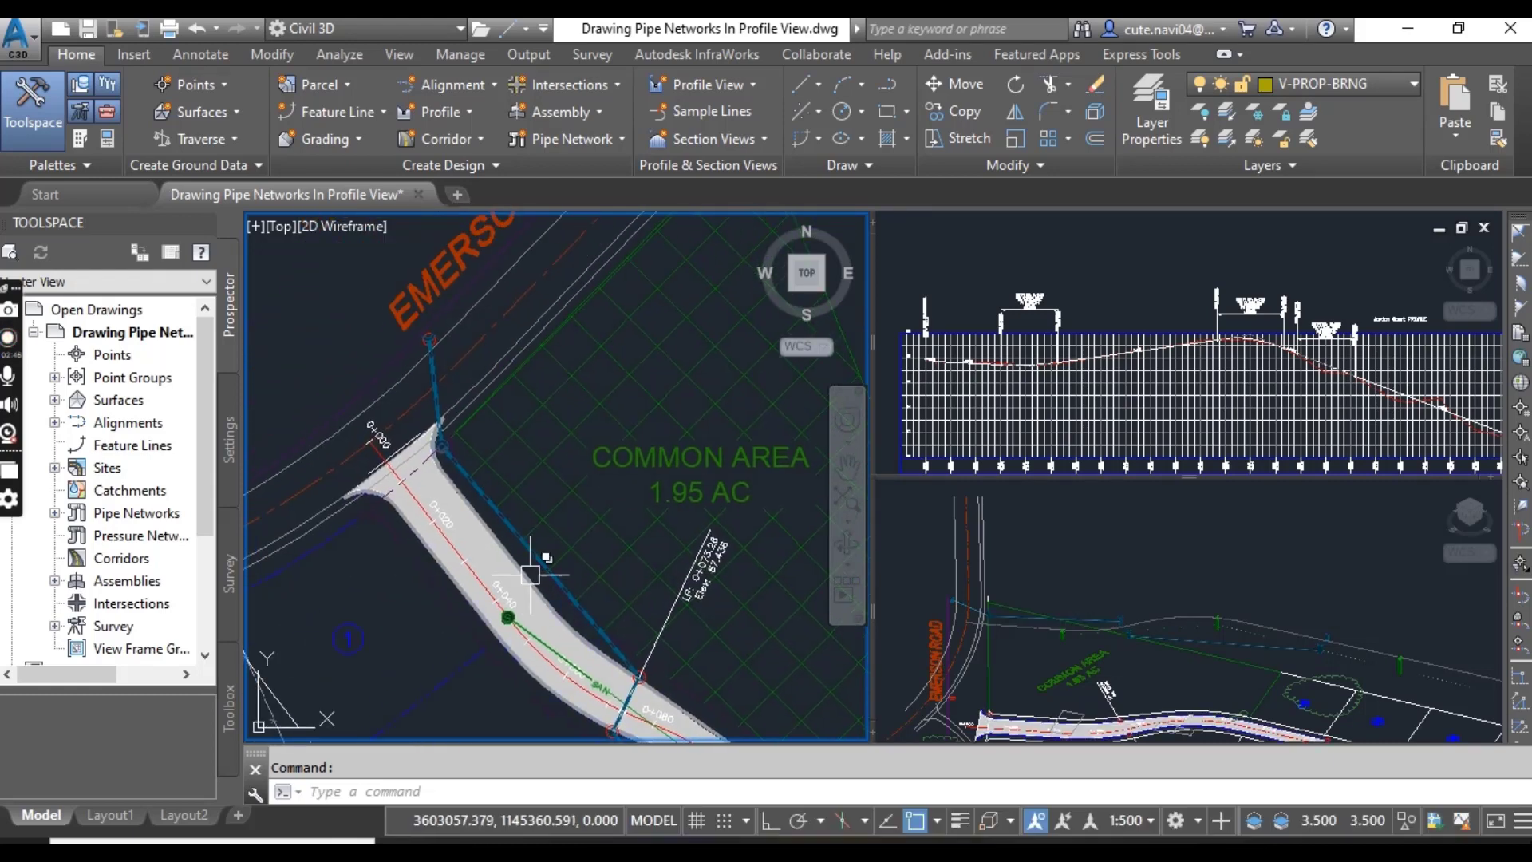
pyautogui.moveTo(542, 691); pyautogui.dragTo(588, 483, button='middle')
pyautogui.scroll(6, 588, 482)
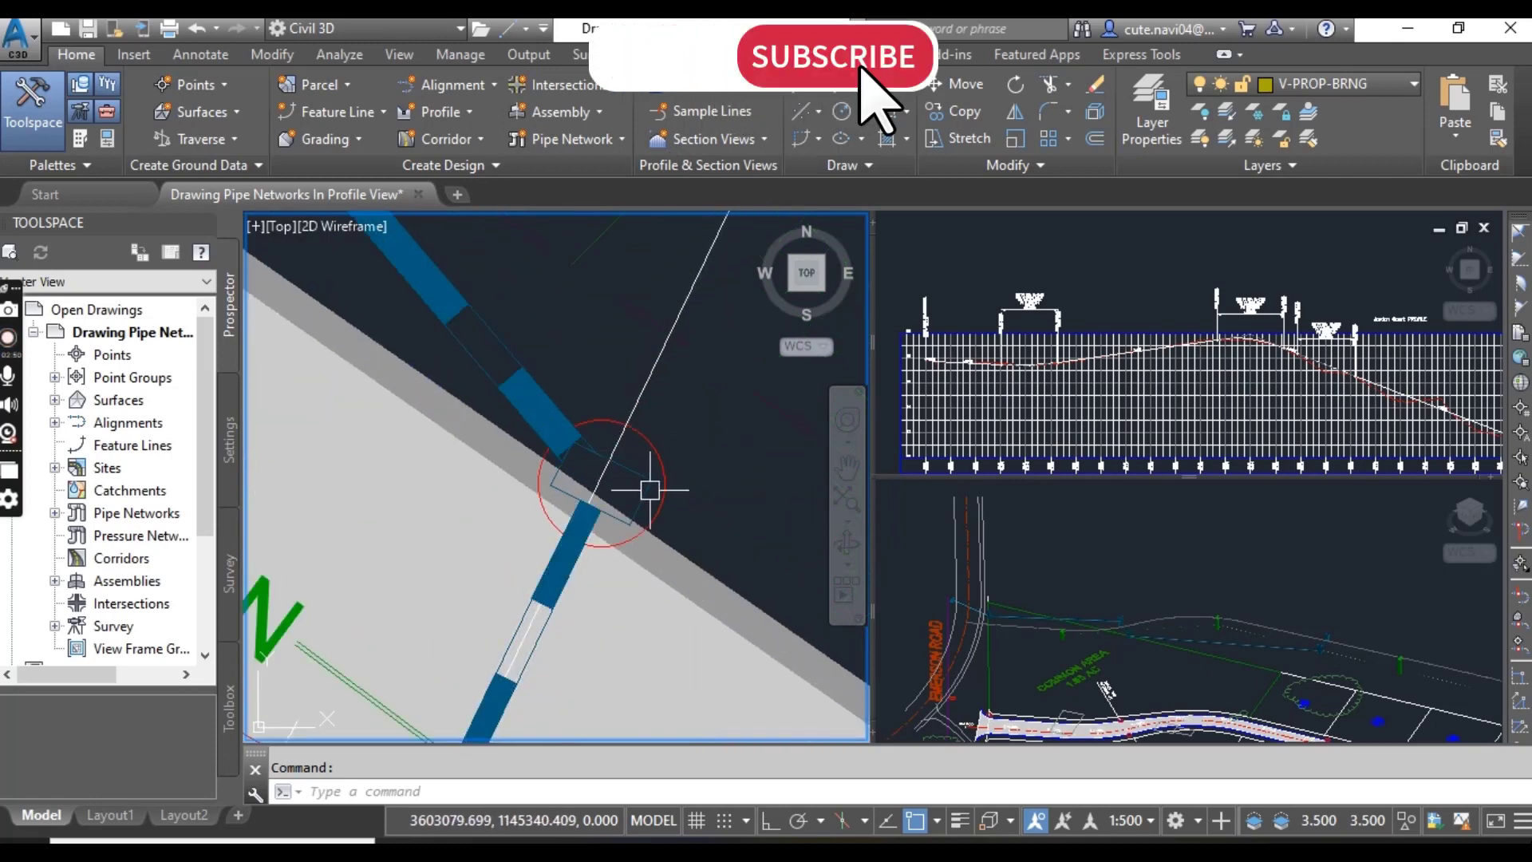
pyautogui.scroll(2, 641, 480)
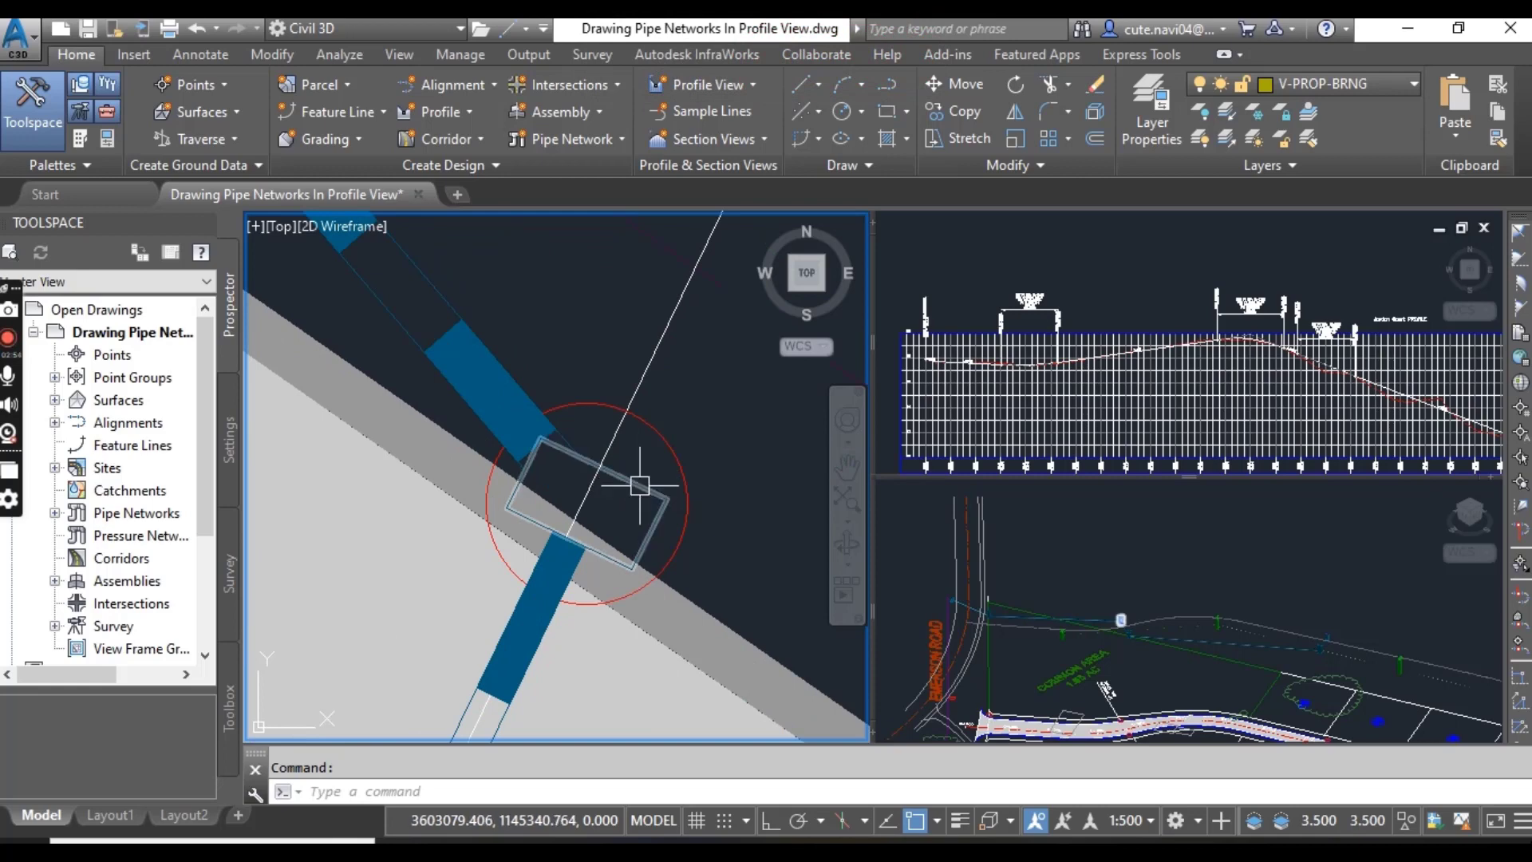
pyautogui.click(635, 479)
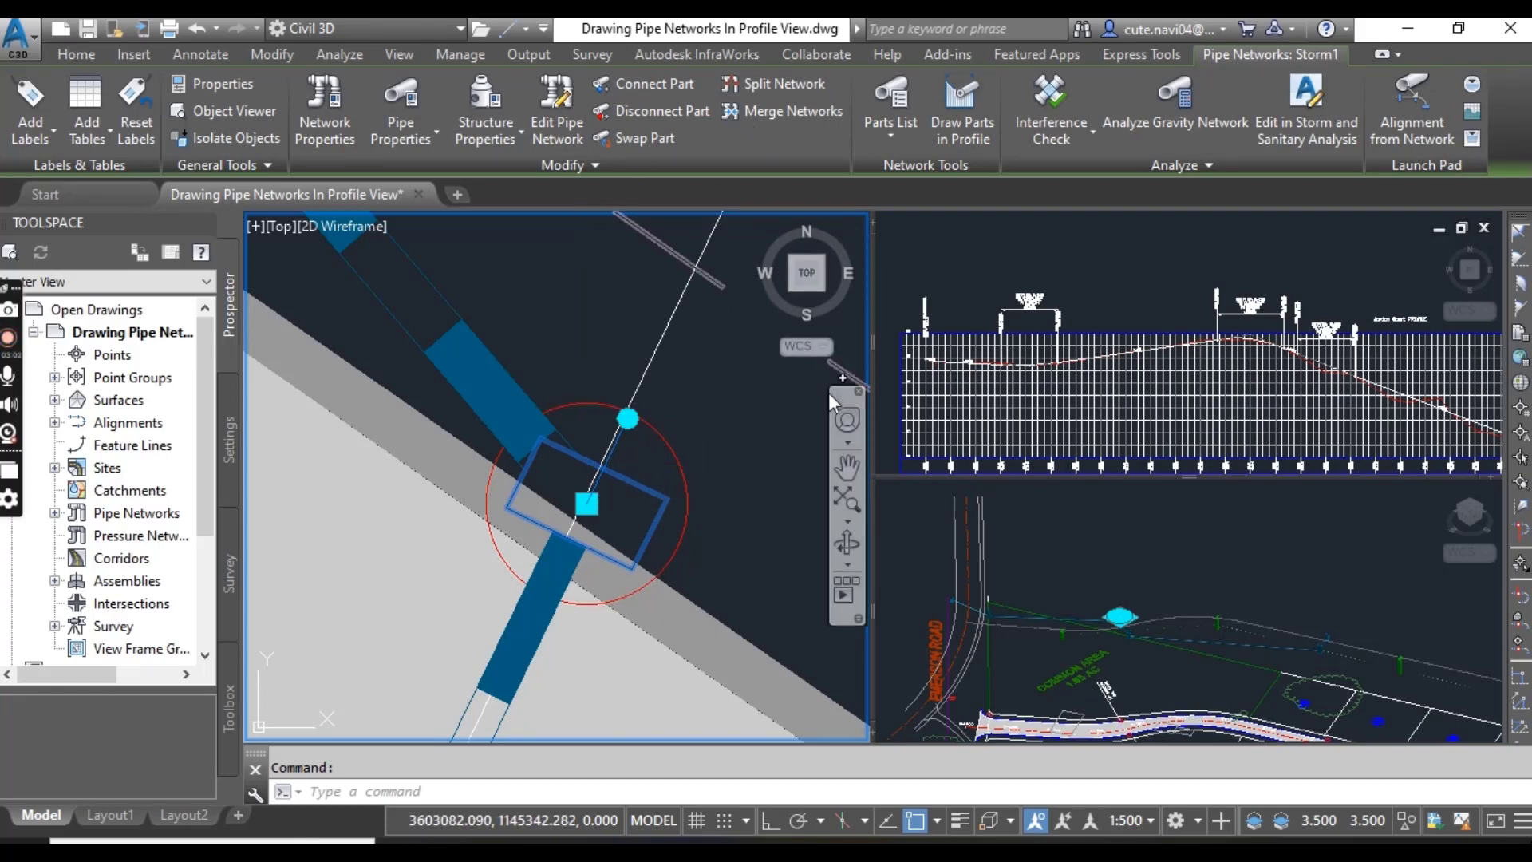
# Launch Draw Parts in Profile for the selected storm structure.
pyautogui.click(967, 123)
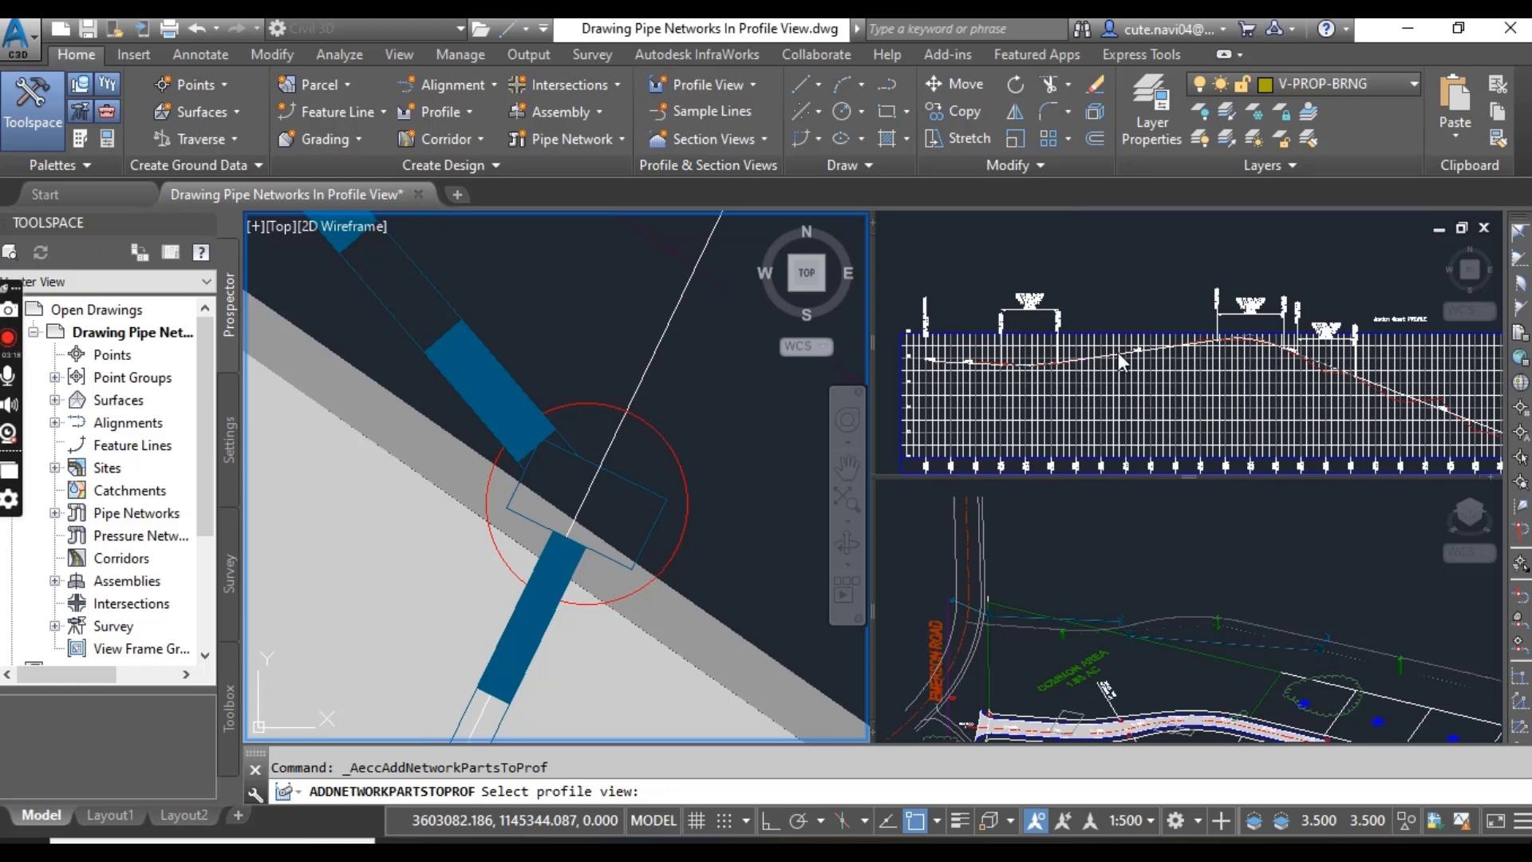
# Pick the profile view grid to receive the 3.474m Storm1 junction structure, then zoom in to check it.
pyautogui.click(1181, 292)
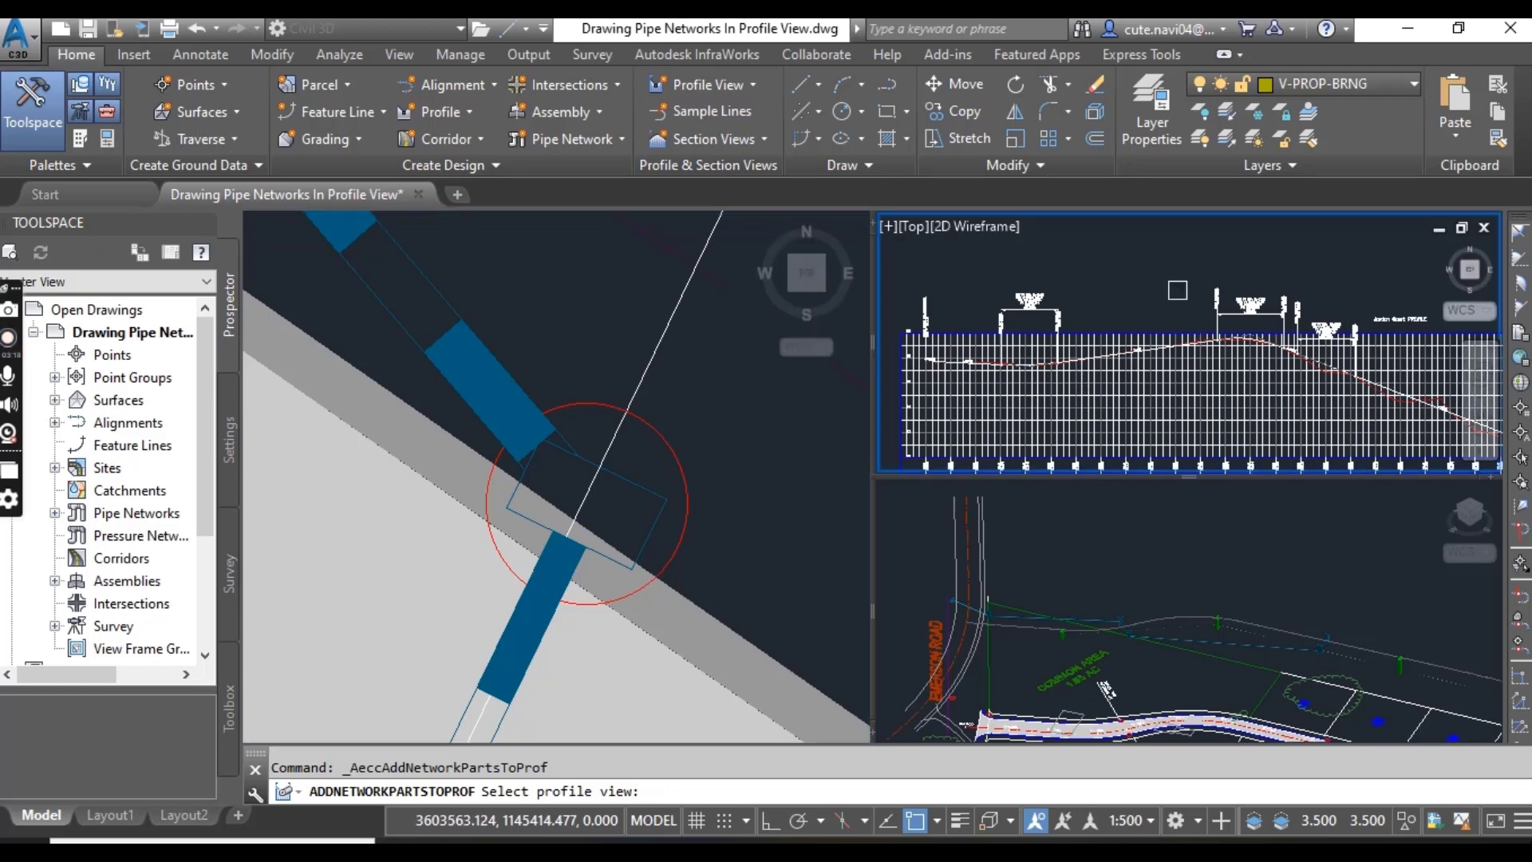
pyautogui.scroll(6, 1169, 312)
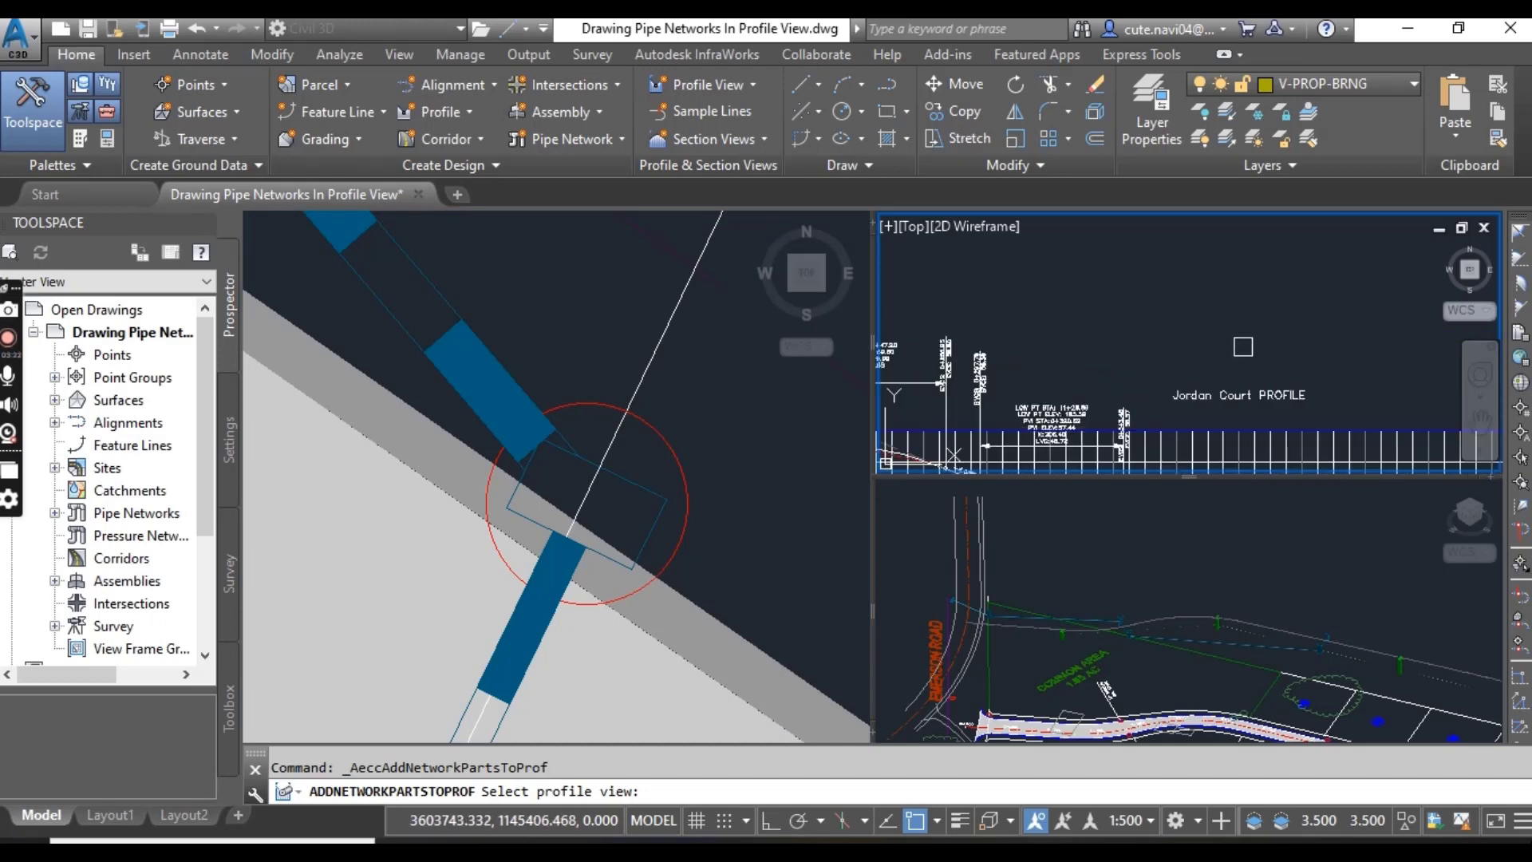
pyautogui.scroll(-2, 1229, 300)
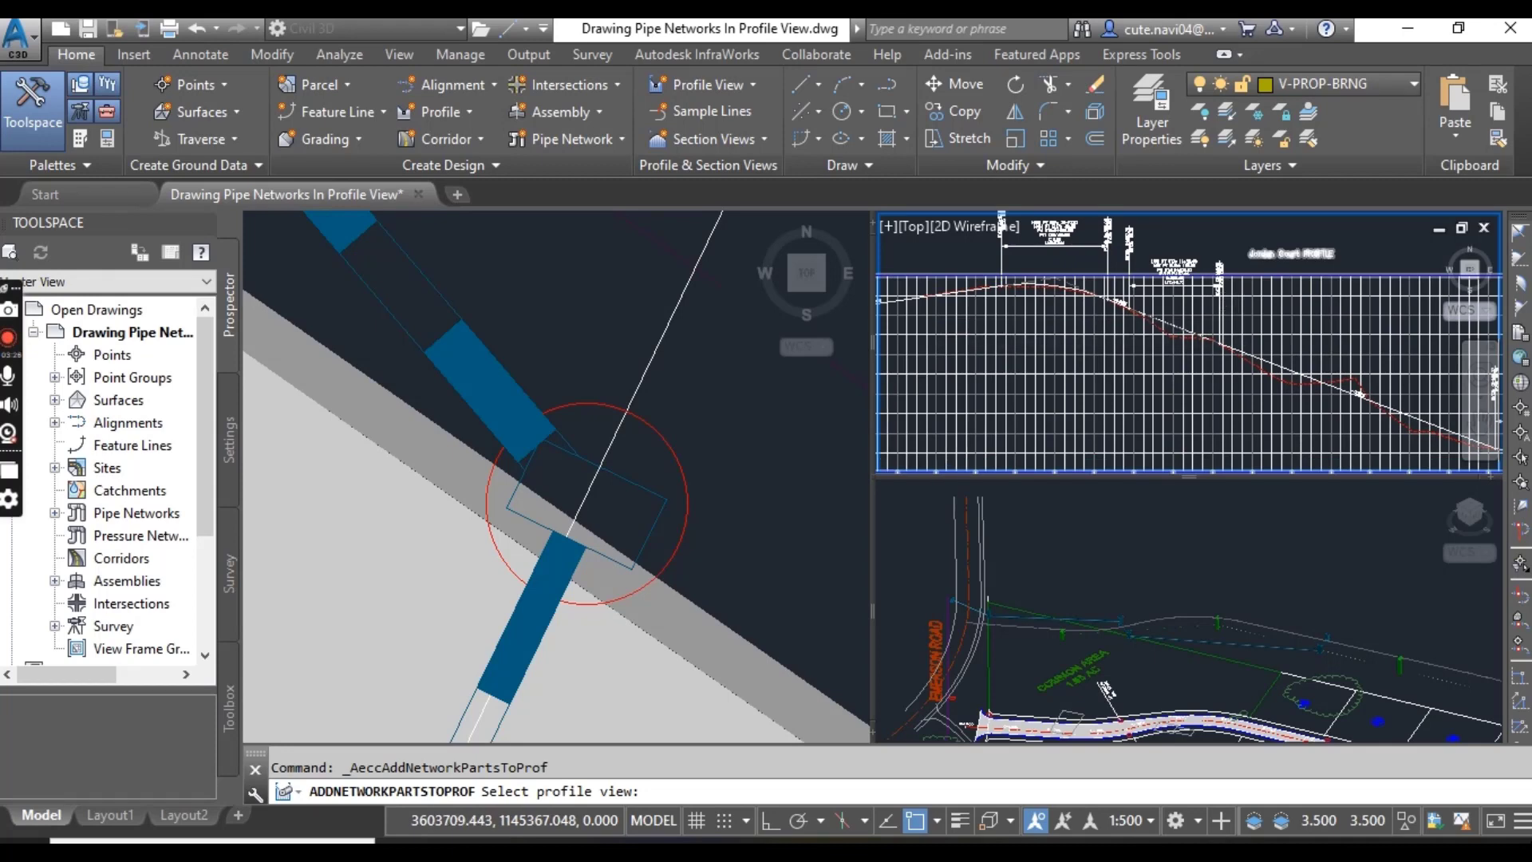
pyautogui.scroll(4, 1054, 342)
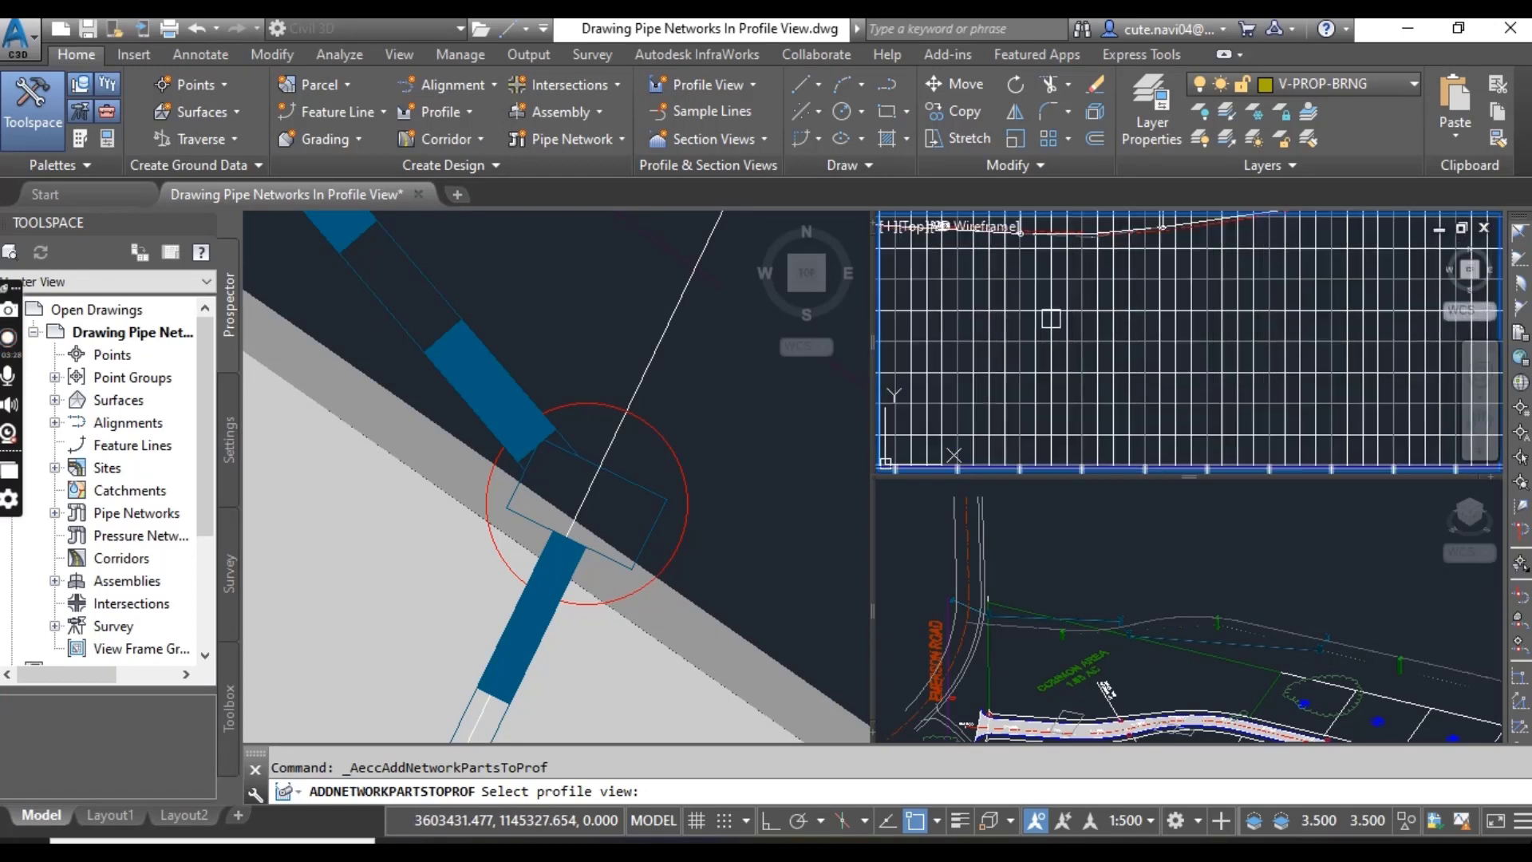
pyautogui.click(1057, 321)
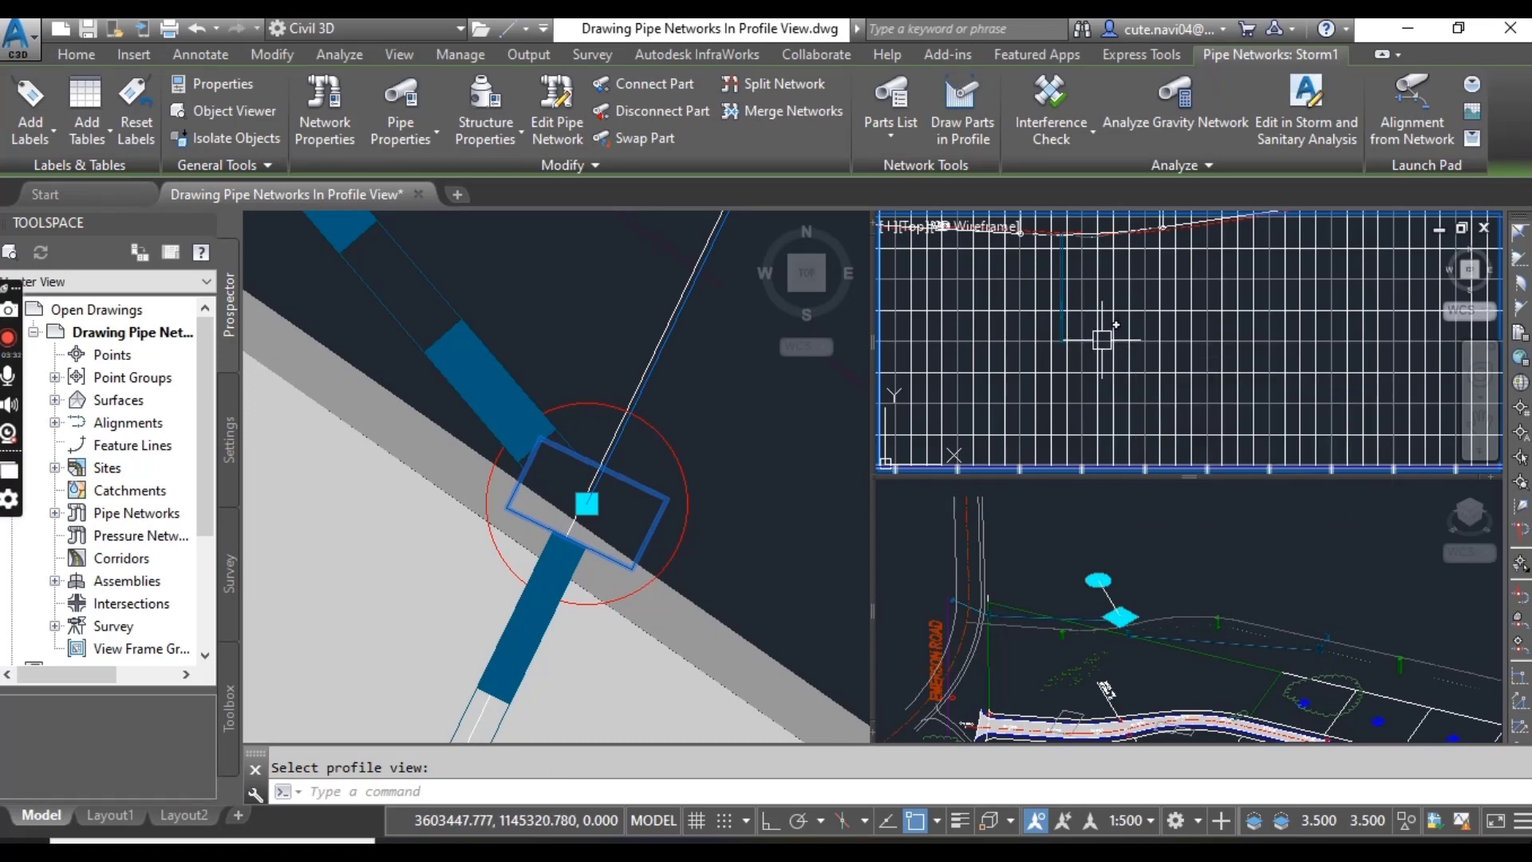
pyautogui.scroll(-2, 1102, 339)
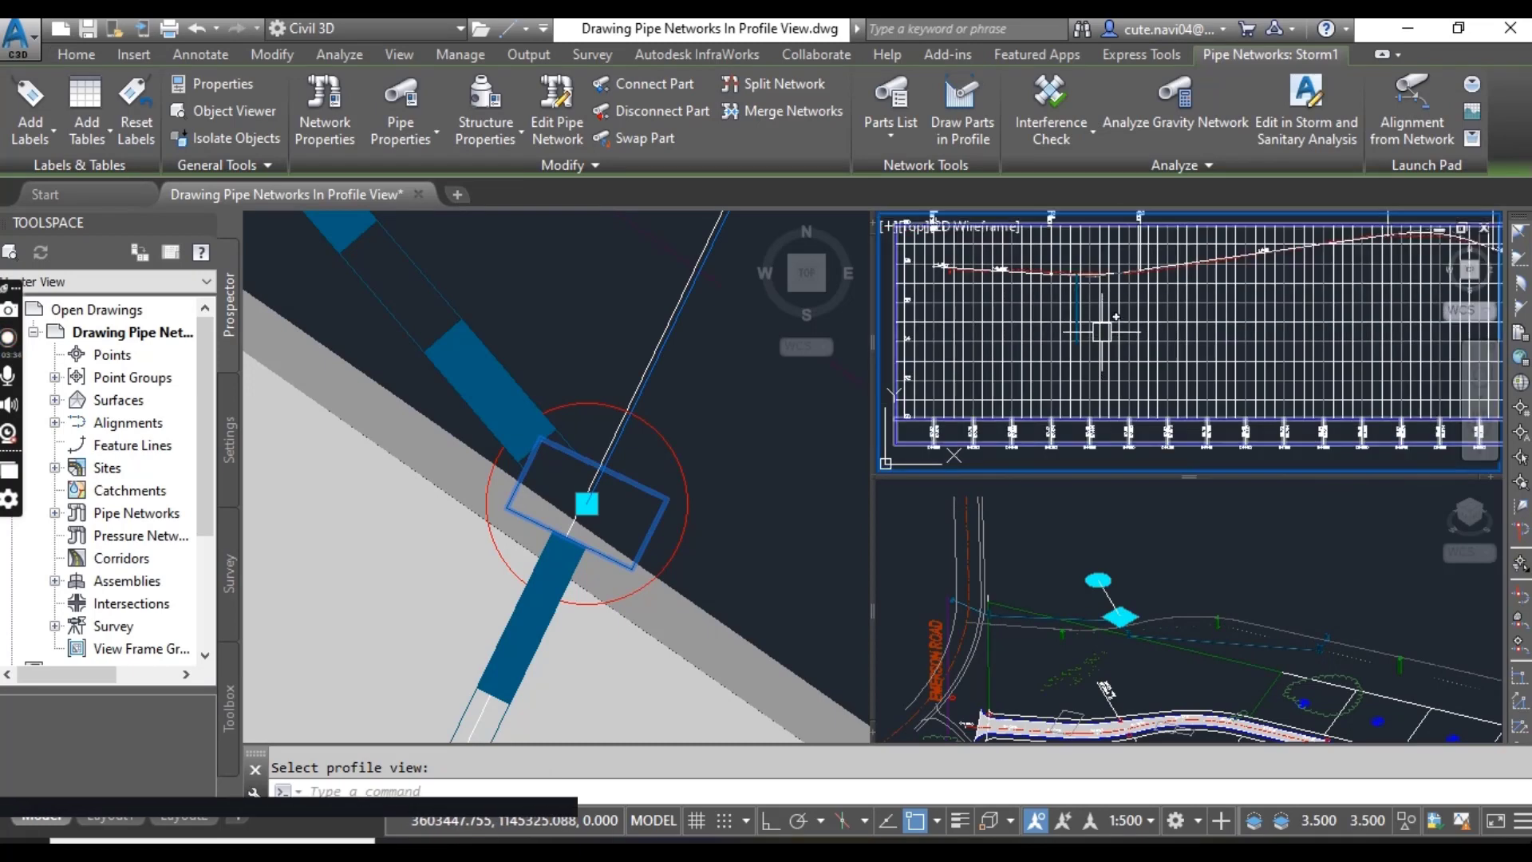
pyautogui.click(1101, 331)
pyautogui.scroll(4, 1102, 330)
pyautogui.moveTo(1085, 319); pyautogui.dragTo(1058, 417, button='middle')
pyautogui.press('Escape')
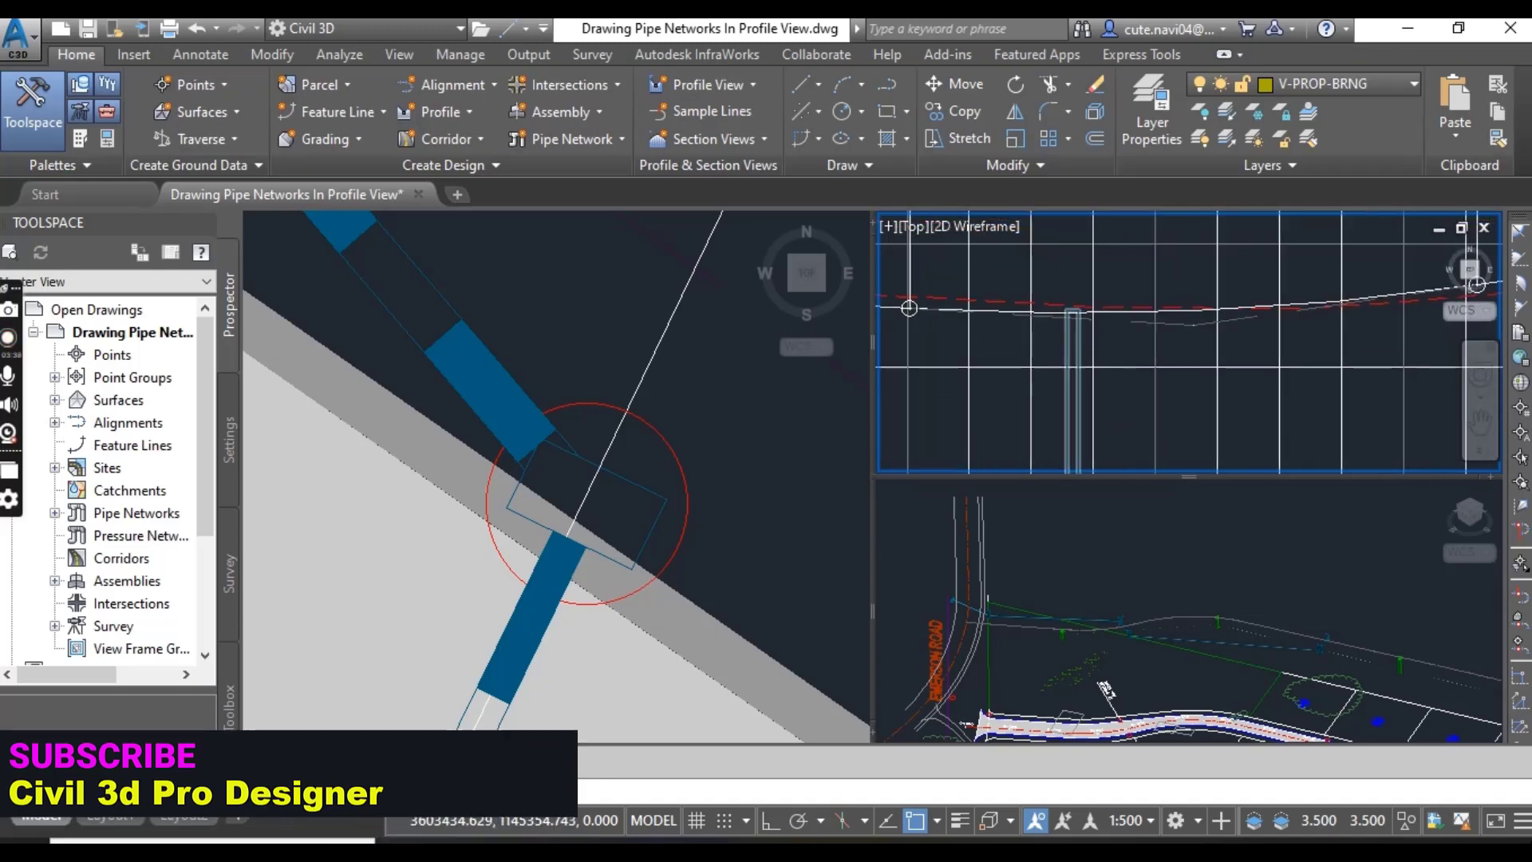
pyautogui.scroll(3, 1086, 340)
pyautogui.moveTo(1086, 340)
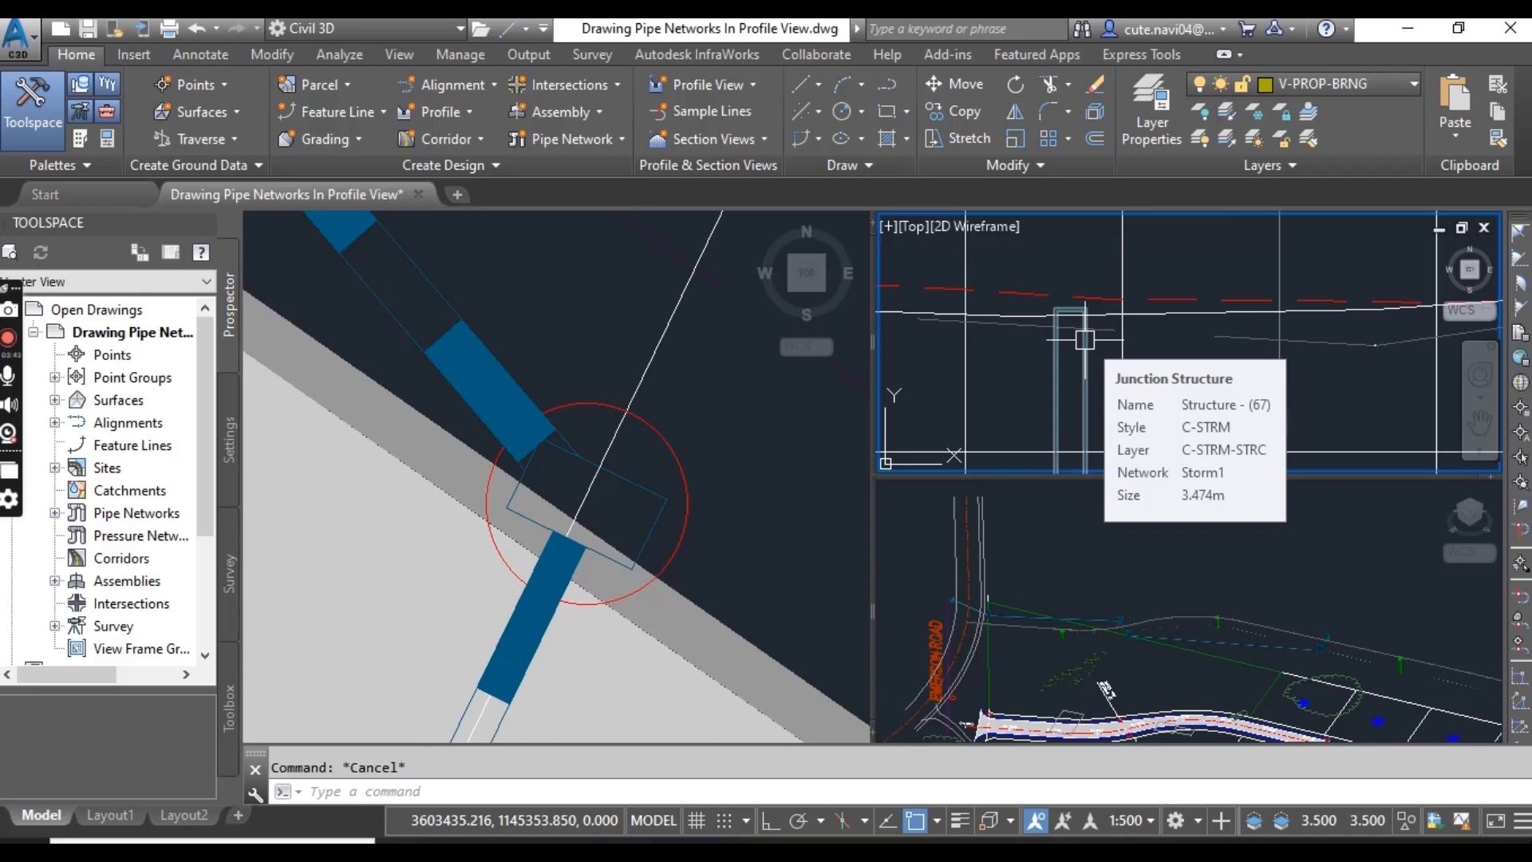
pyautogui.click(589, 314)
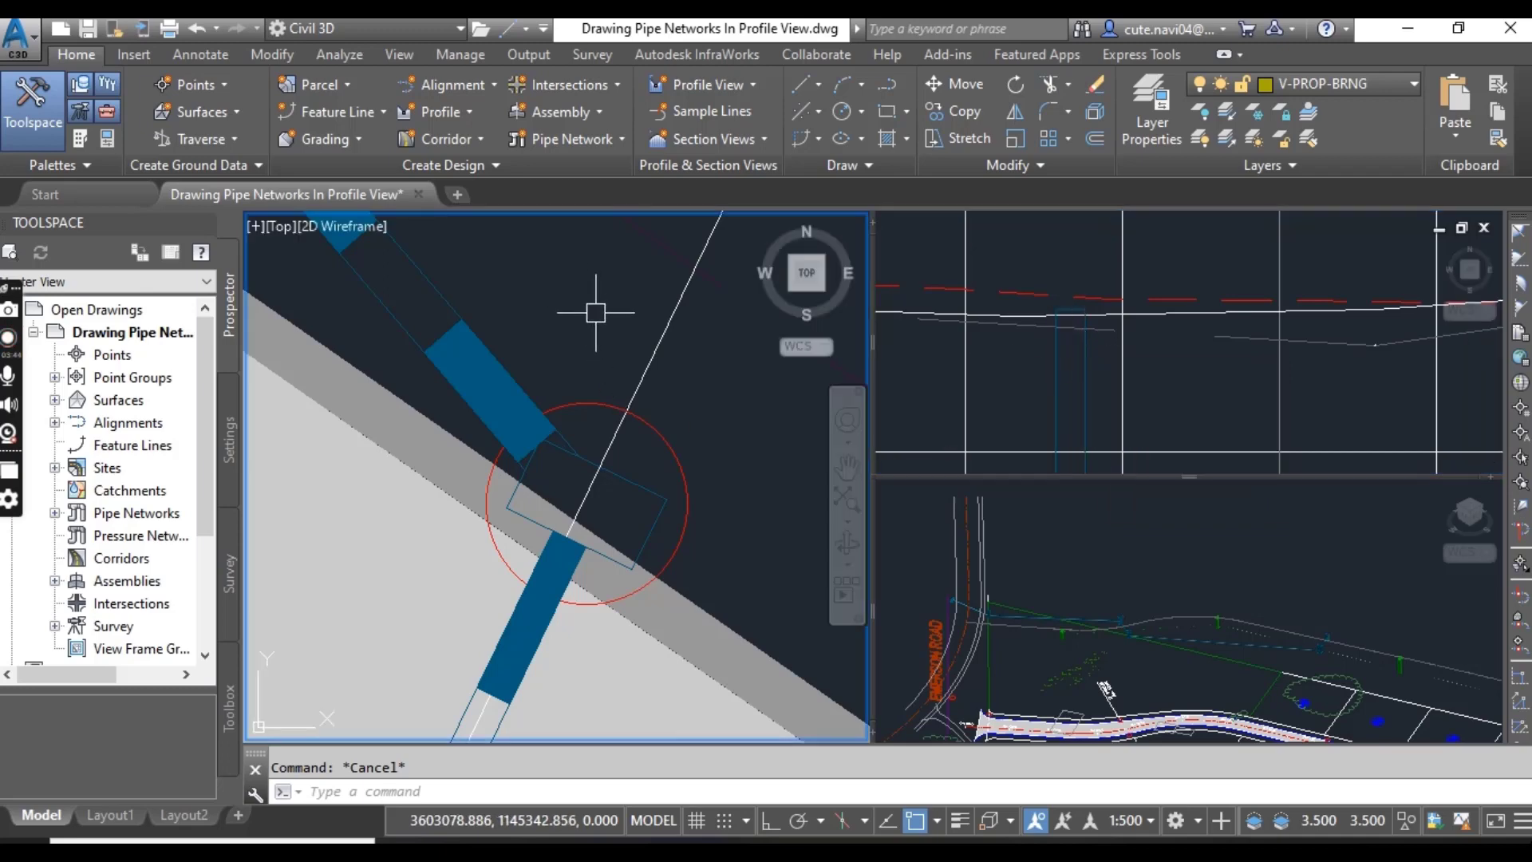
pyautogui.scroll(-2, 547, 314)
pyautogui.moveTo(537, 312); pyautogui.dragTo(609, 516, button='middle')
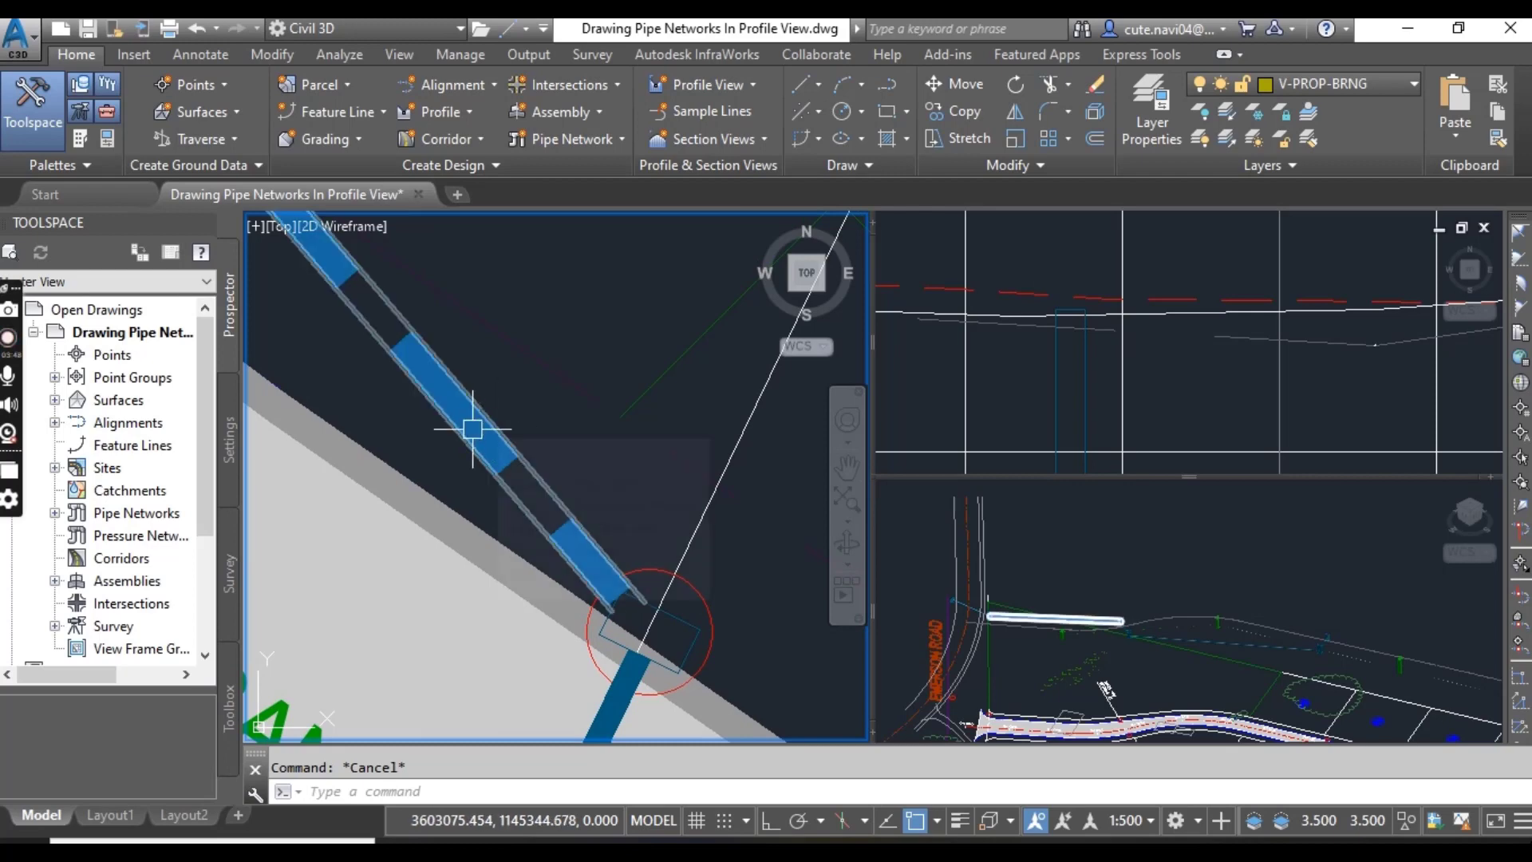
pyautogui.scroll(-3, 468, 412)
pyautogui.scroll(2, 462, 383)
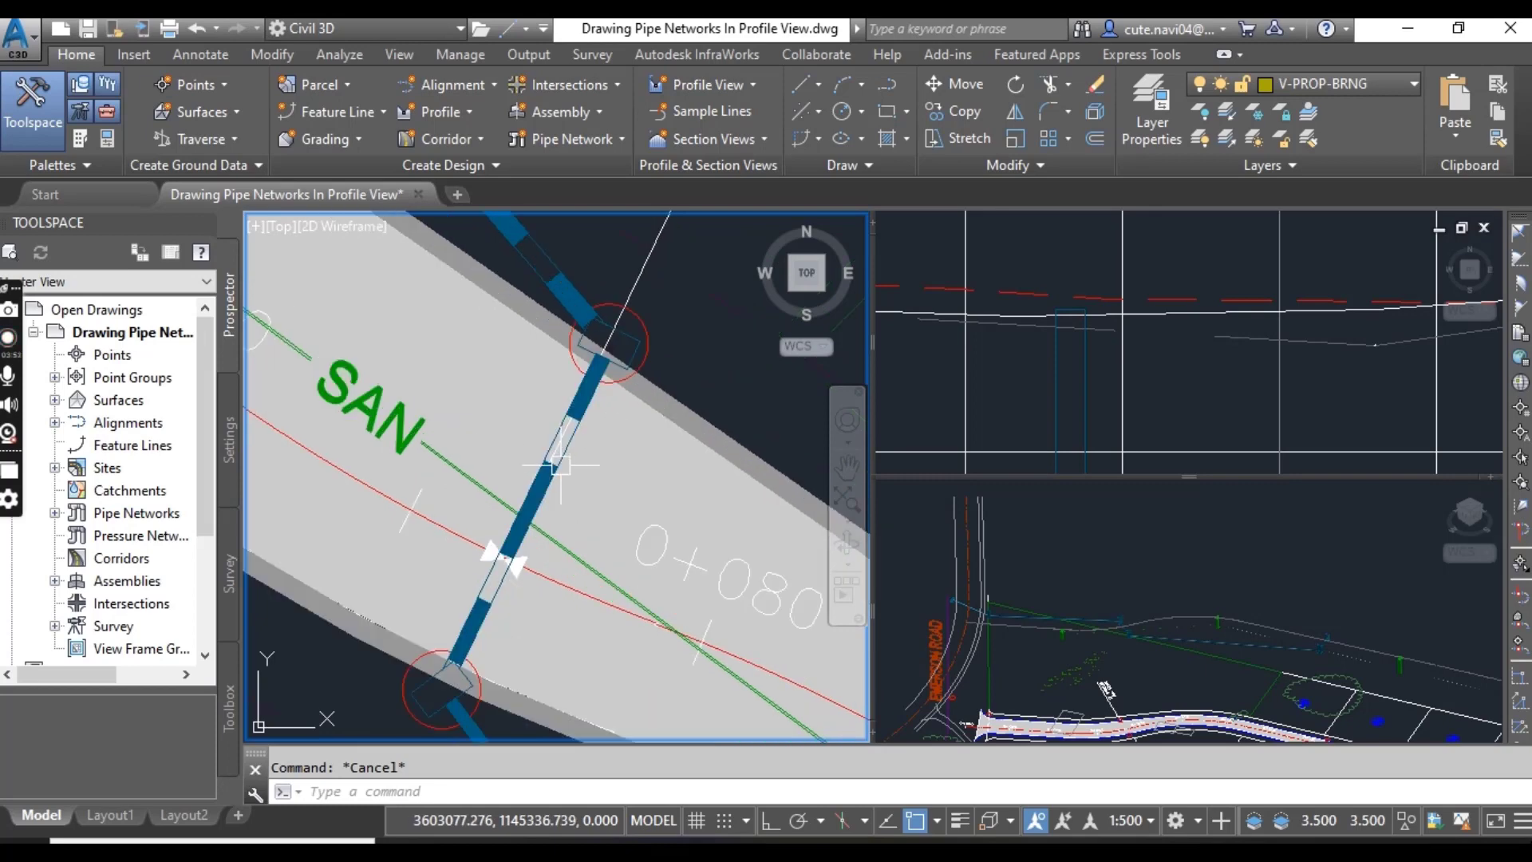
pyautogui.scroll(1, 568, 433)
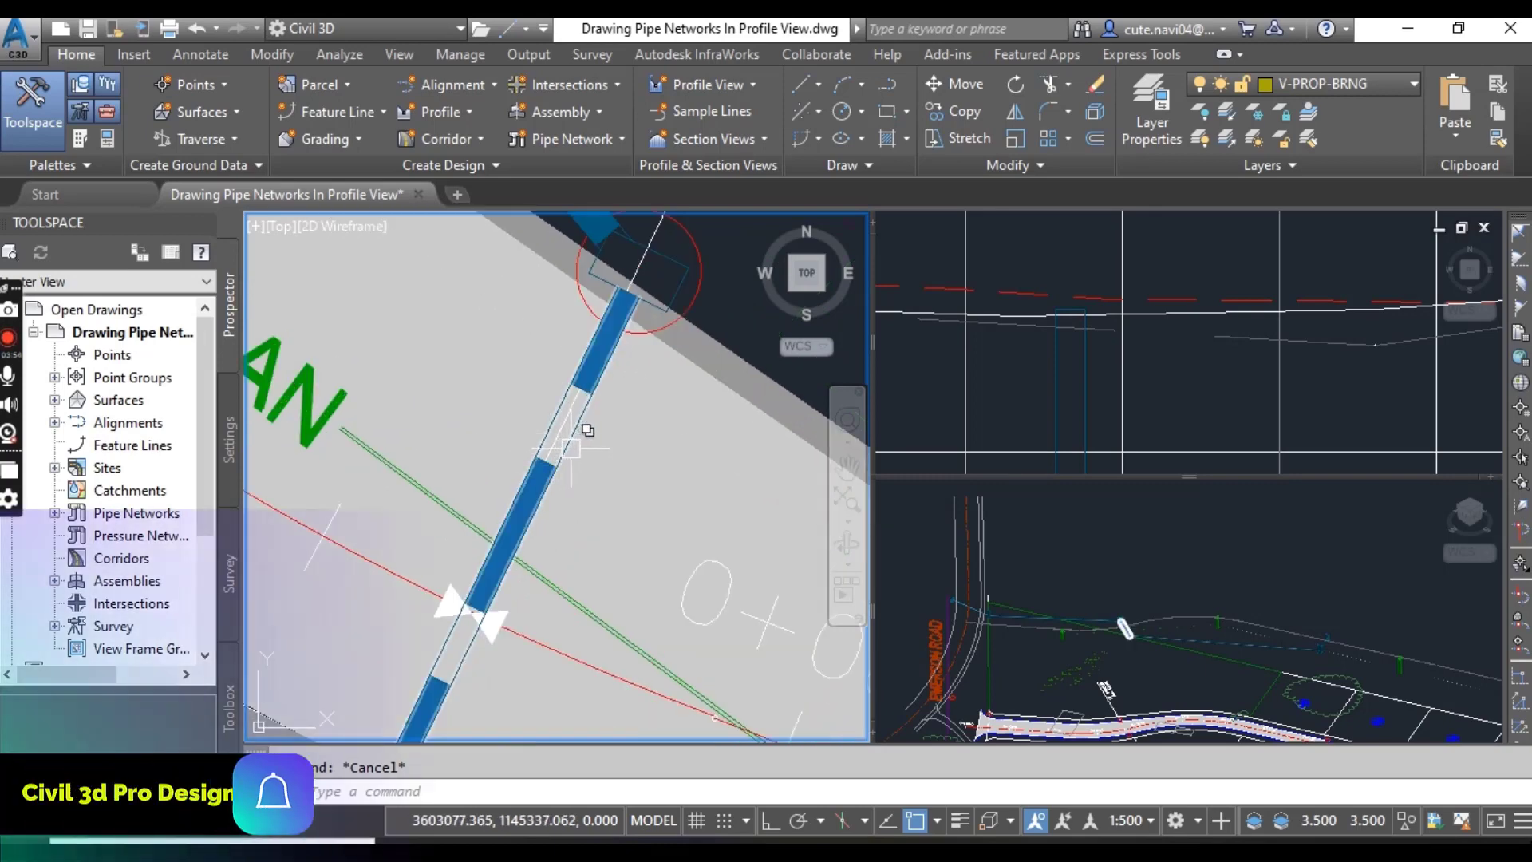
pyautogui.click(575, 444)
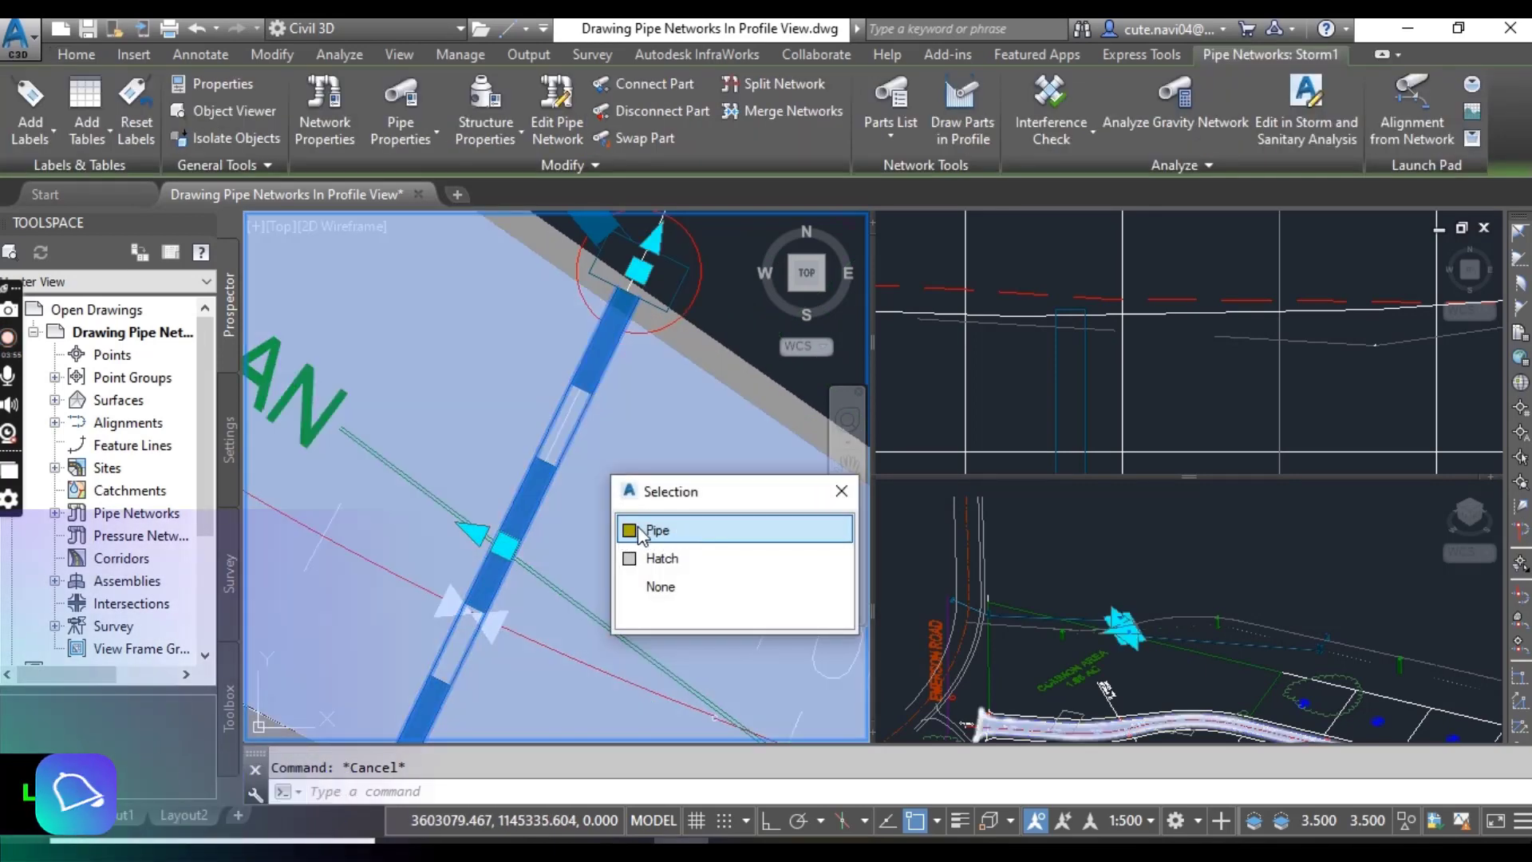
pyautogui.click(661, 558)
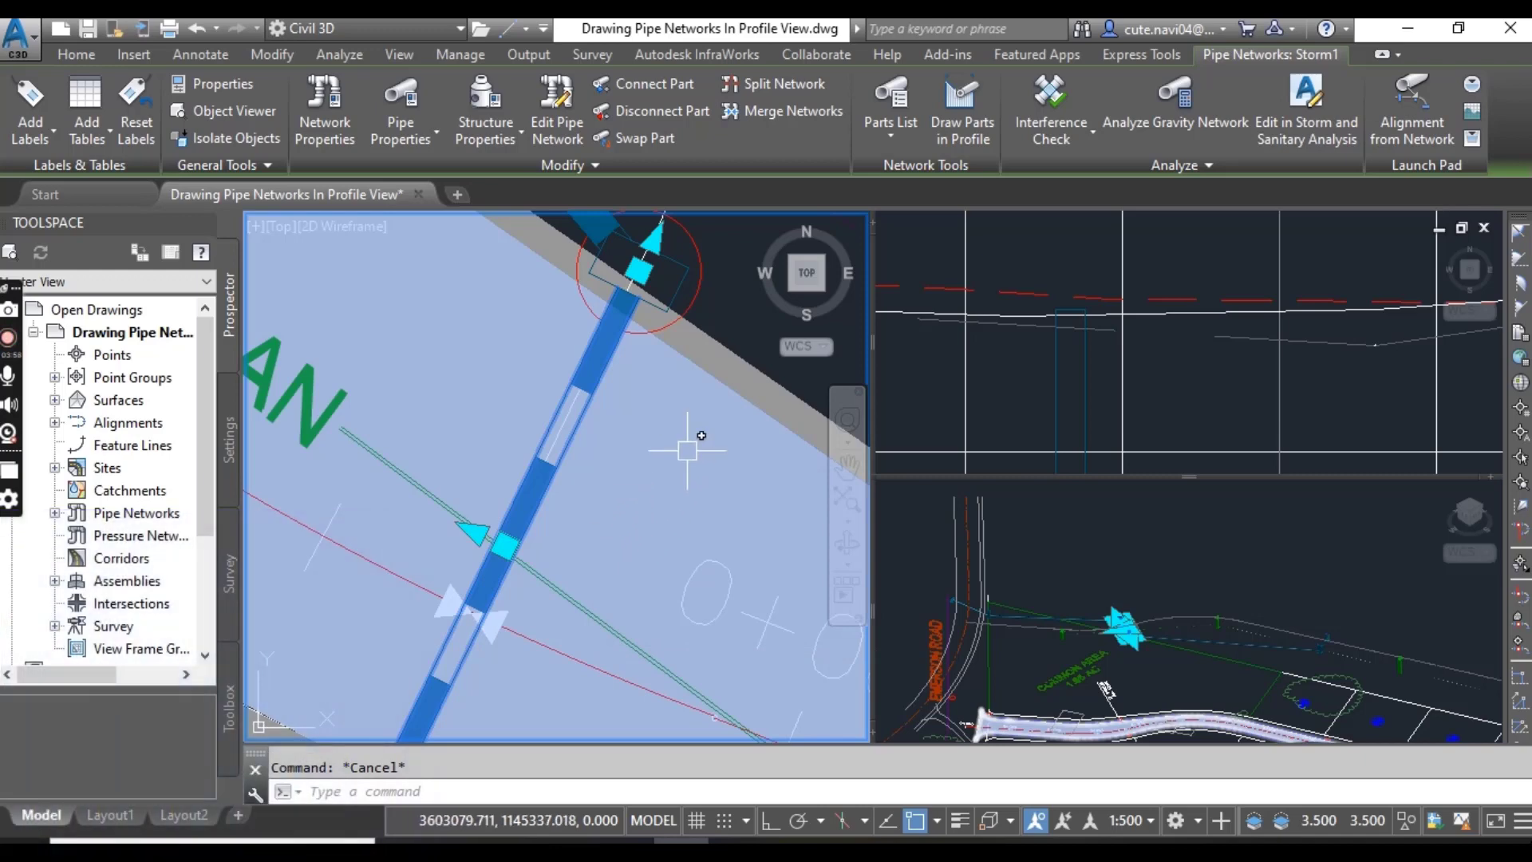
pyautogui.press('Escape')
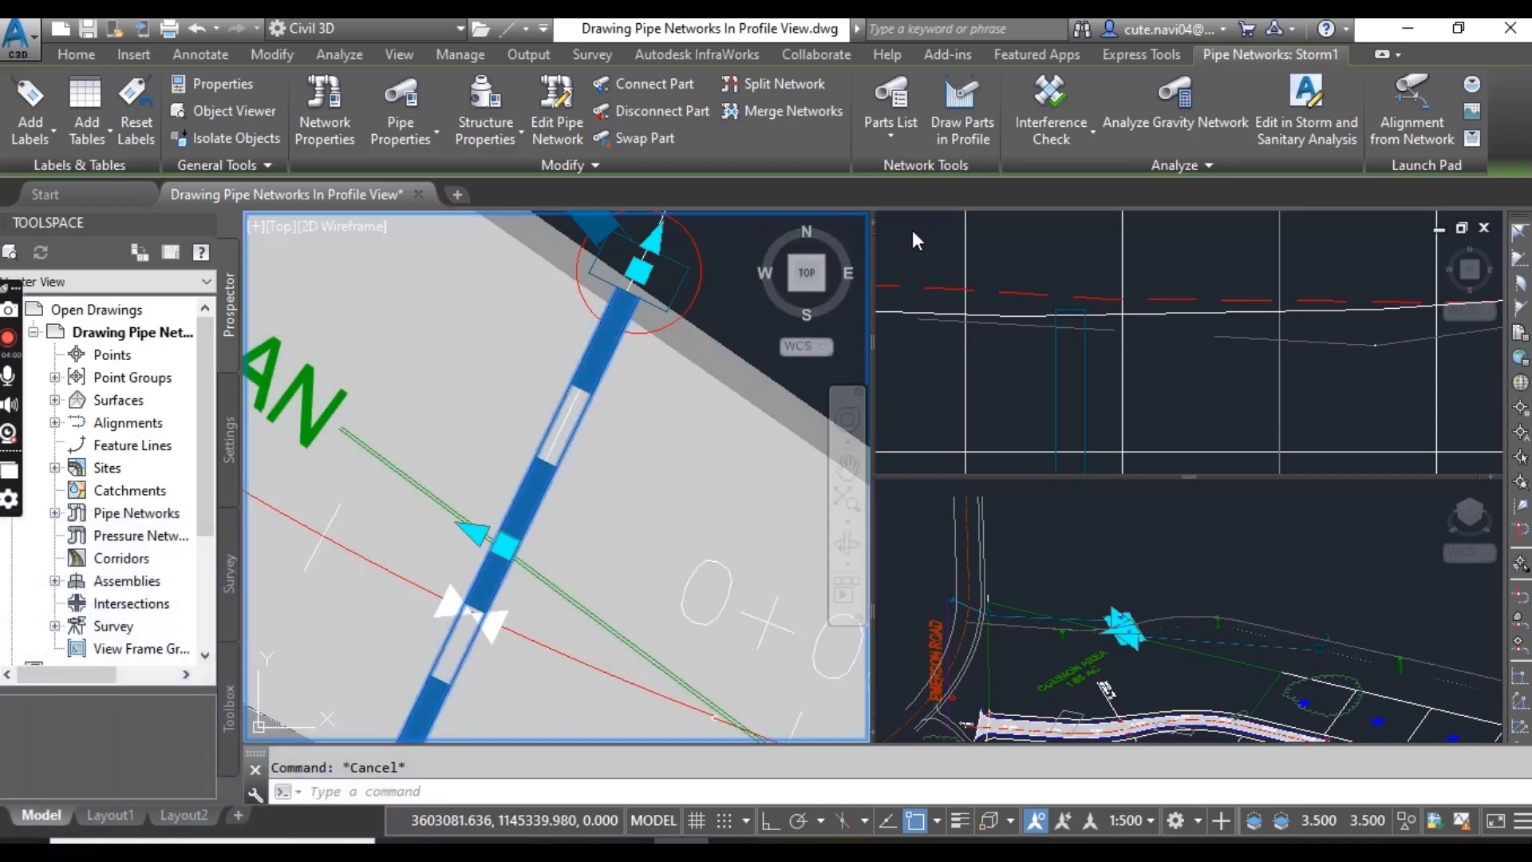
pyautogui.click(970, 138)
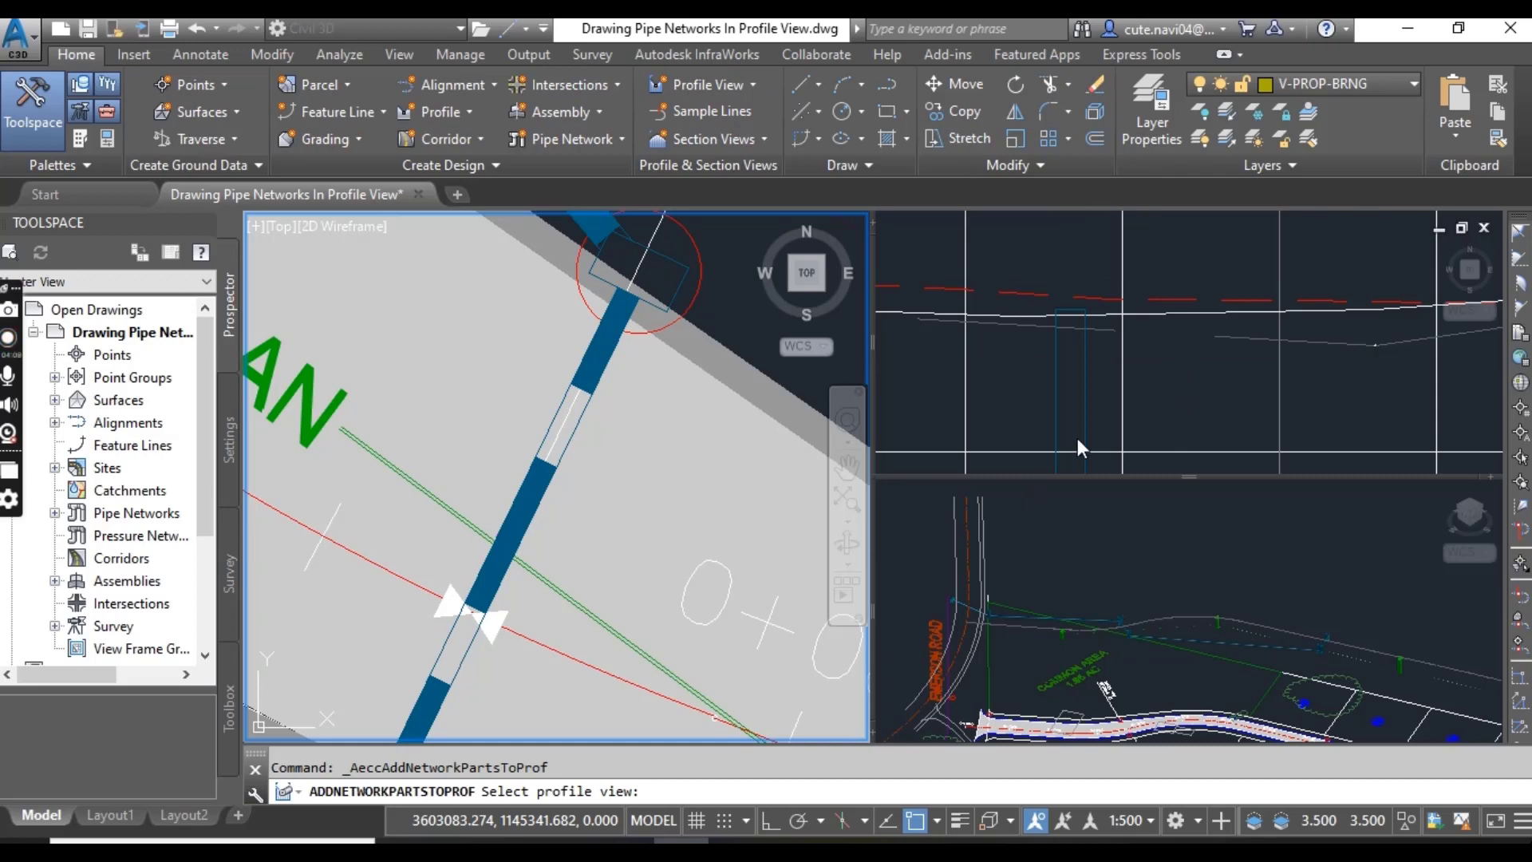
pyautogui.click(1152, 371)
pyautogui.scroll(-4, 1182, 385)
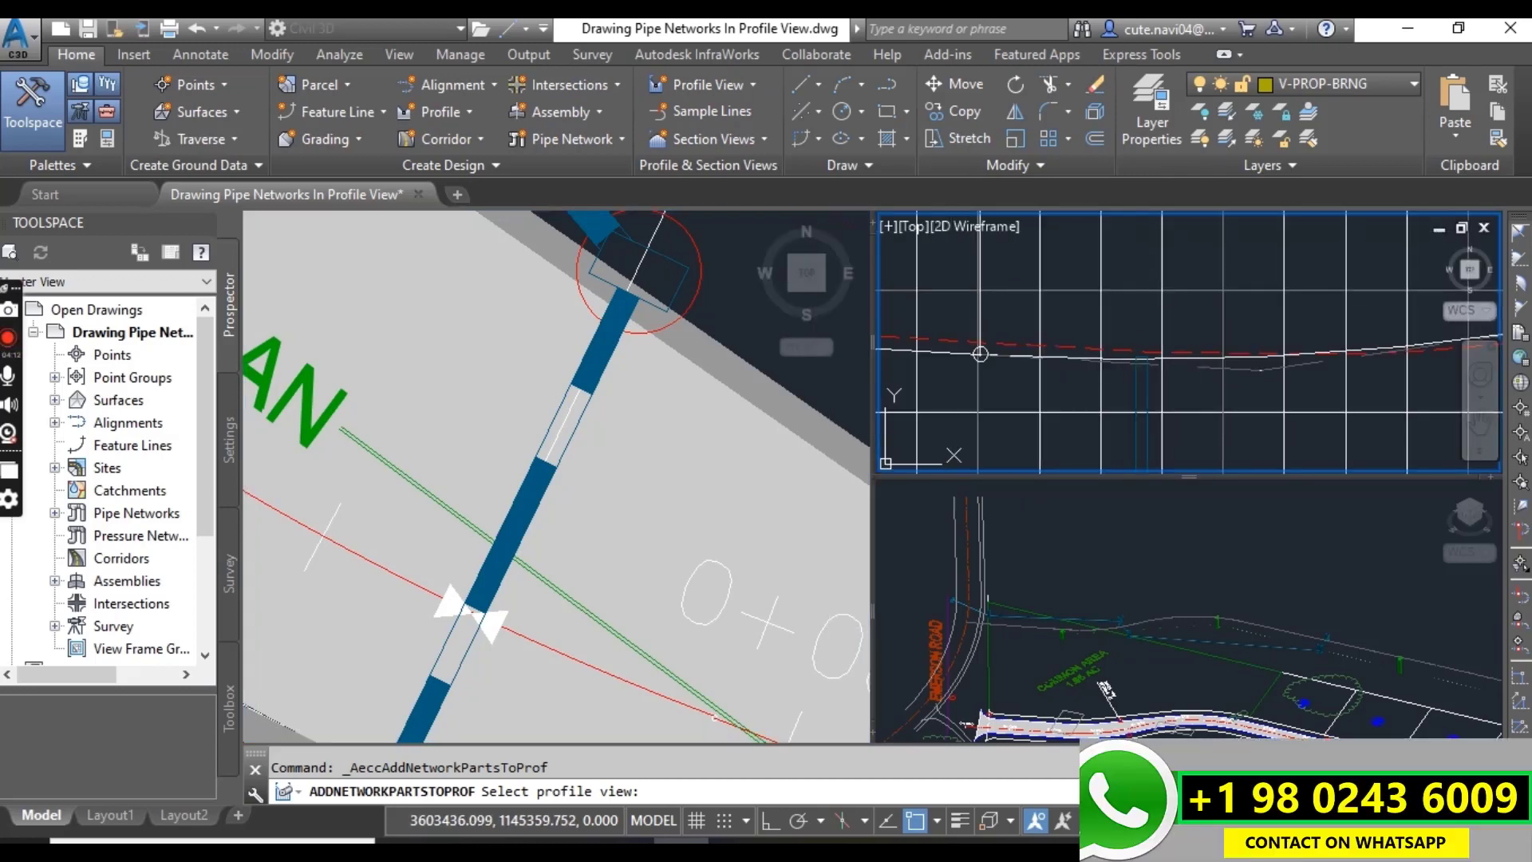
pyautogui.click(1141, 304)
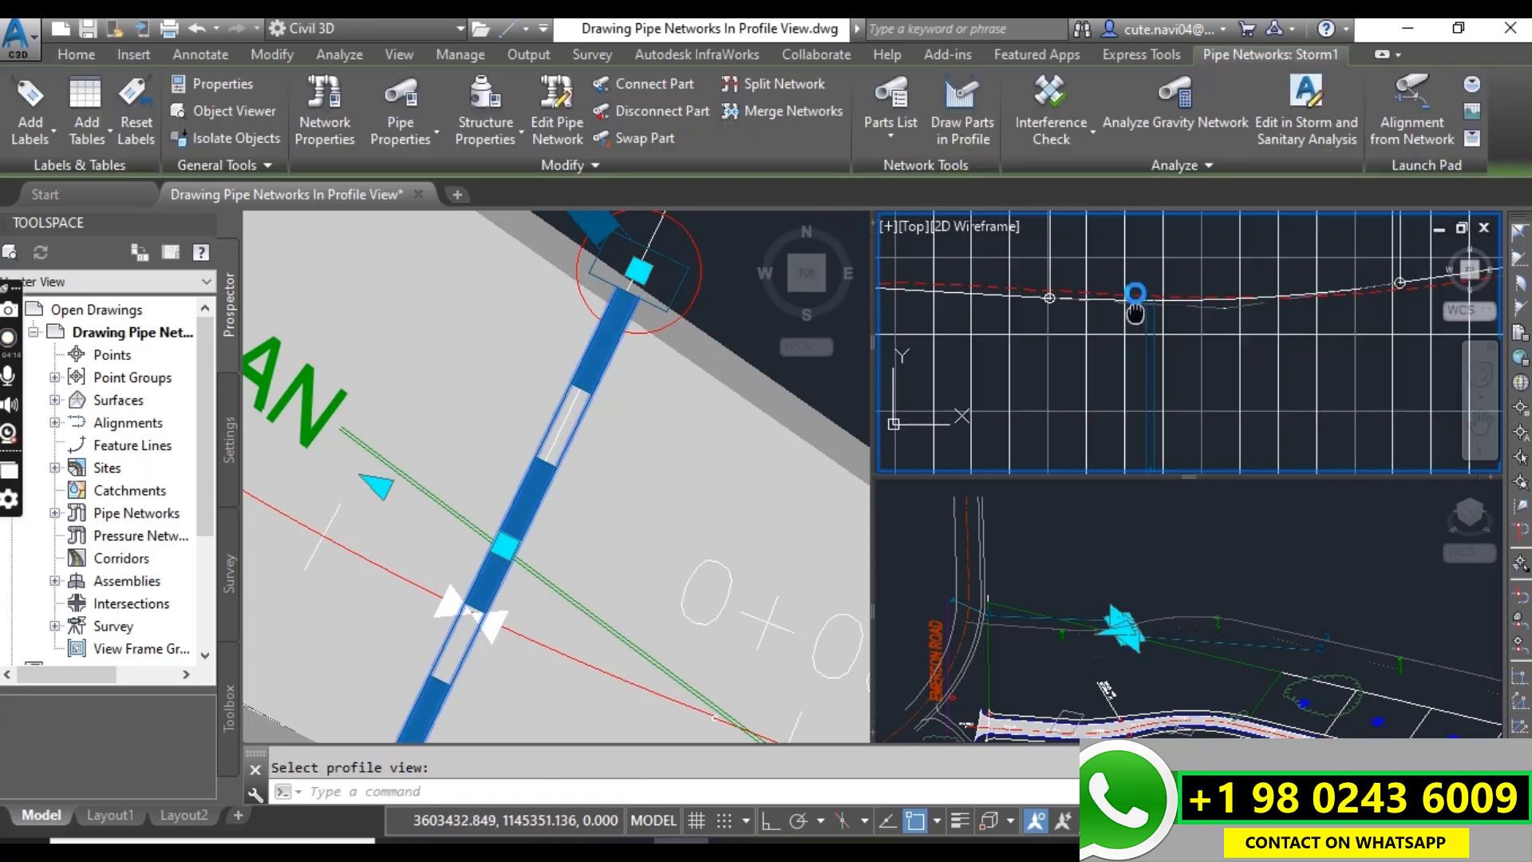
pyautogui.scroll(-3, 1122, 314)
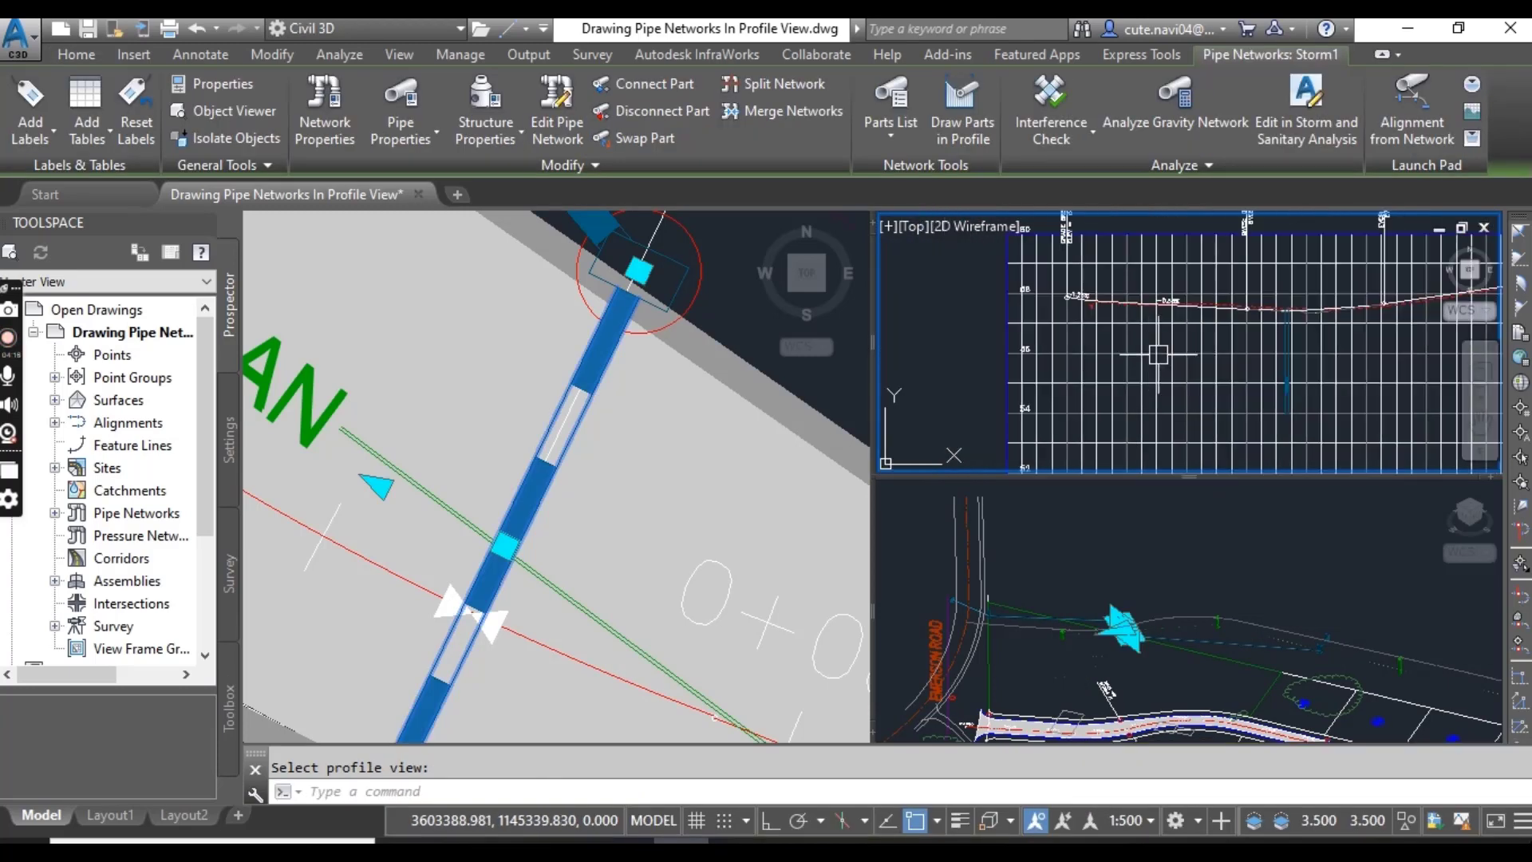
pyautogui.moveTo(1029, 291); pyautogui.dragTo(1019, 377, button='middle')
pyautogui.scroll(-2, 1019, 376)
pyautogui.moveTo(1101, 423)
pyautogui.mouseDown(button='middle')
pyautogui.moveTo(1122, 366)
pyautogui.moveTo(1095, 401)
pyautogui.mouseUp(button='middle')
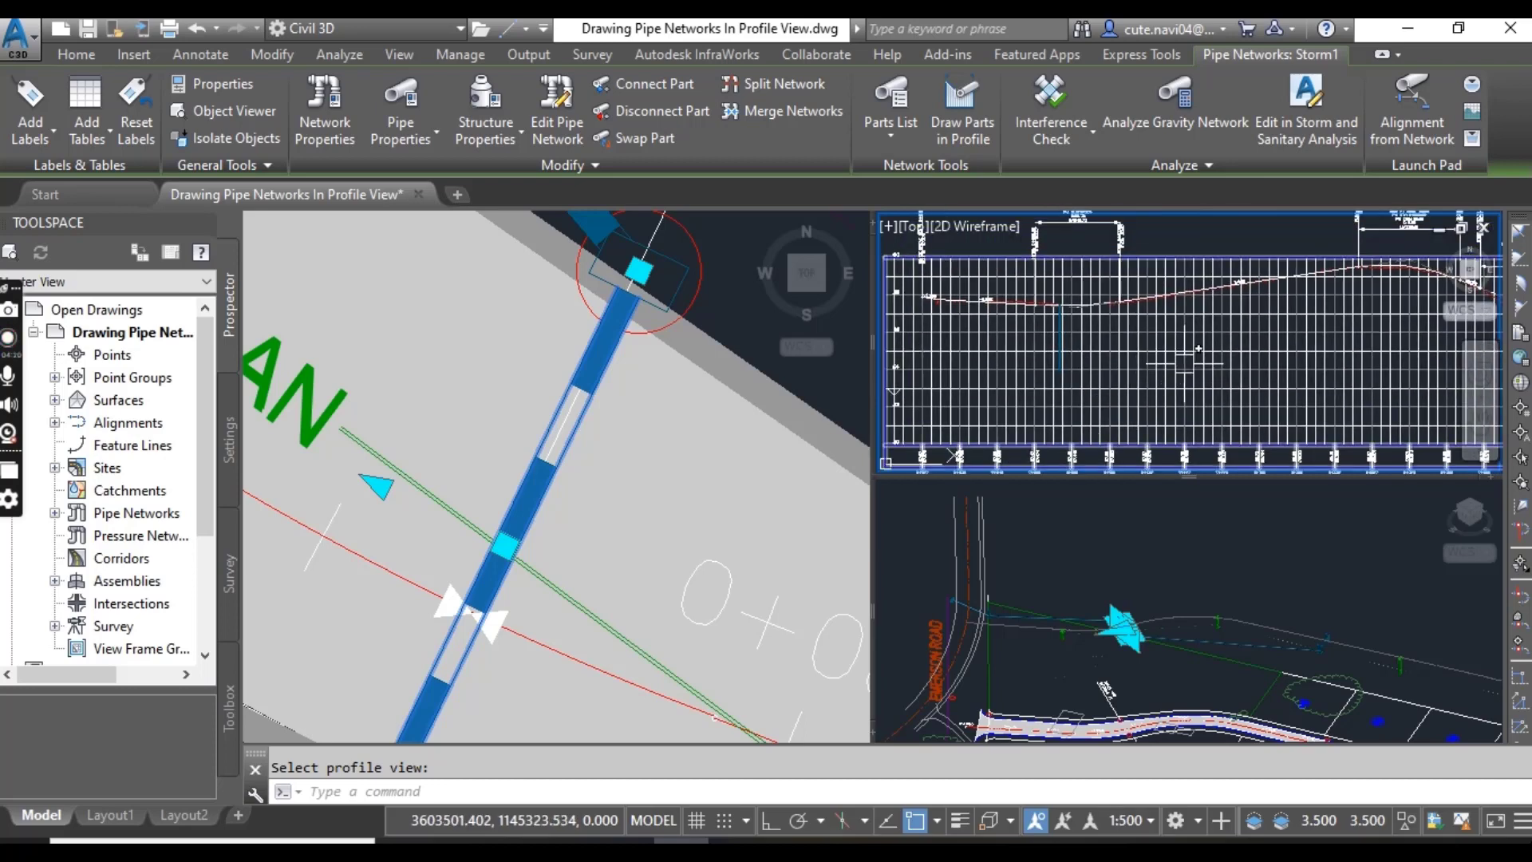
pyautogui.scroll(-1, 1135, 393)
pyautogui.scroll(4, 1125, 353)
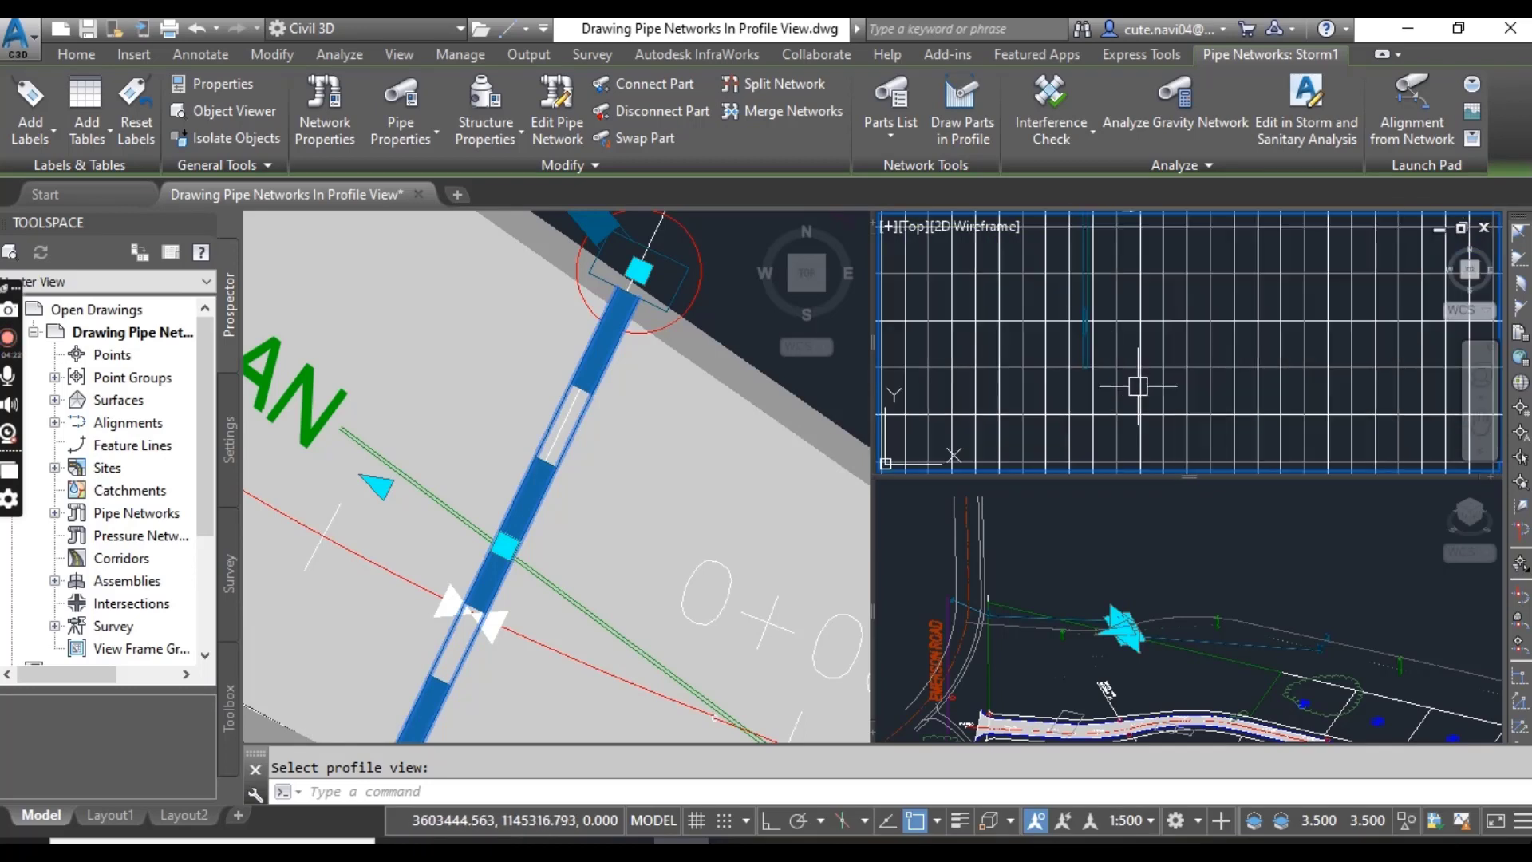
pyautogui.scroll(-2, 1131, 416)
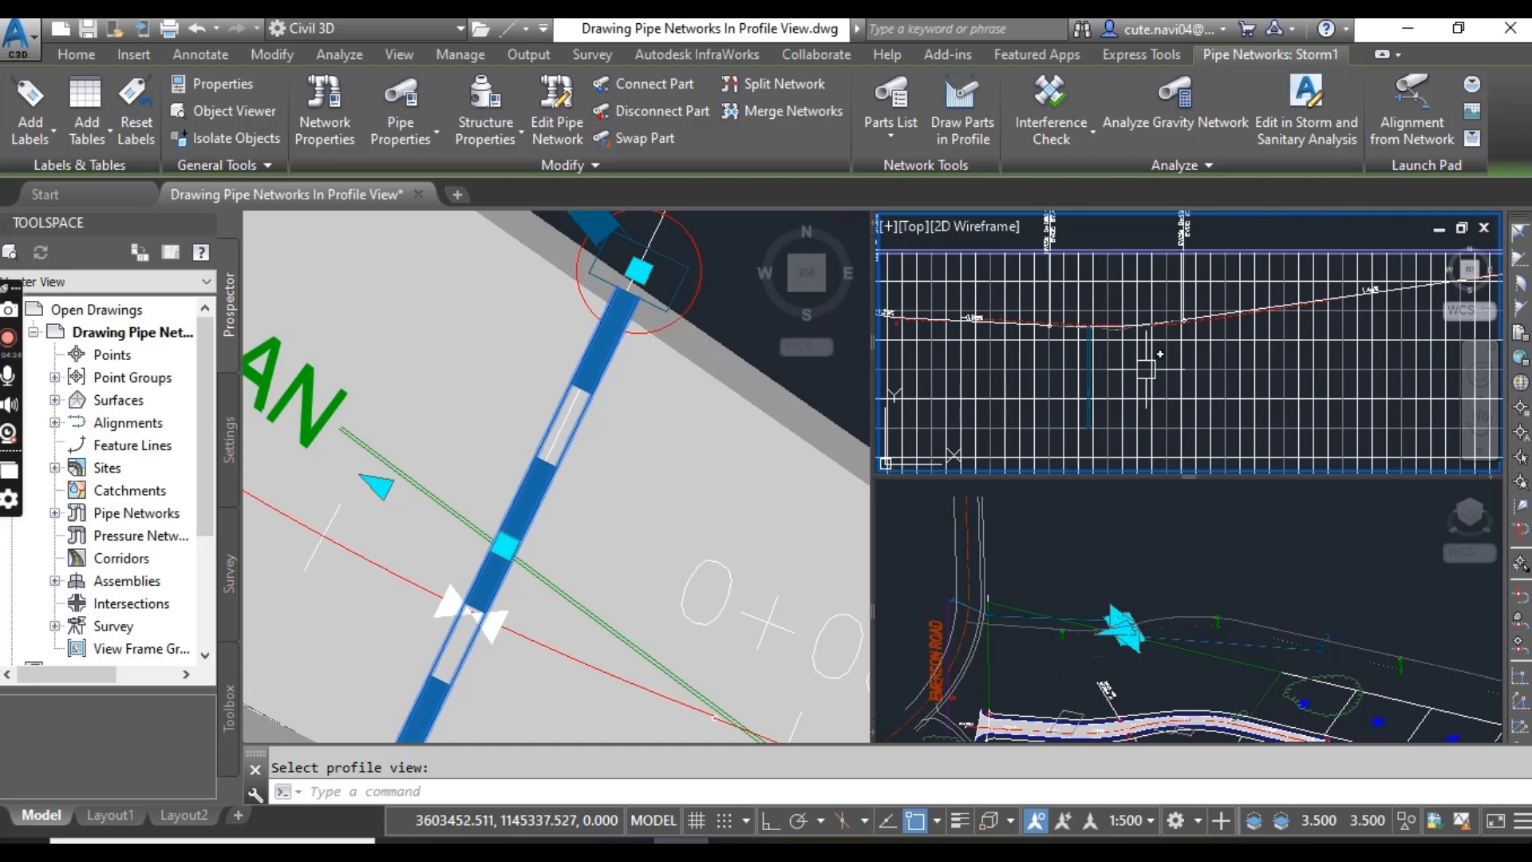
pyautogui.scroll(-2, 1147, 365)
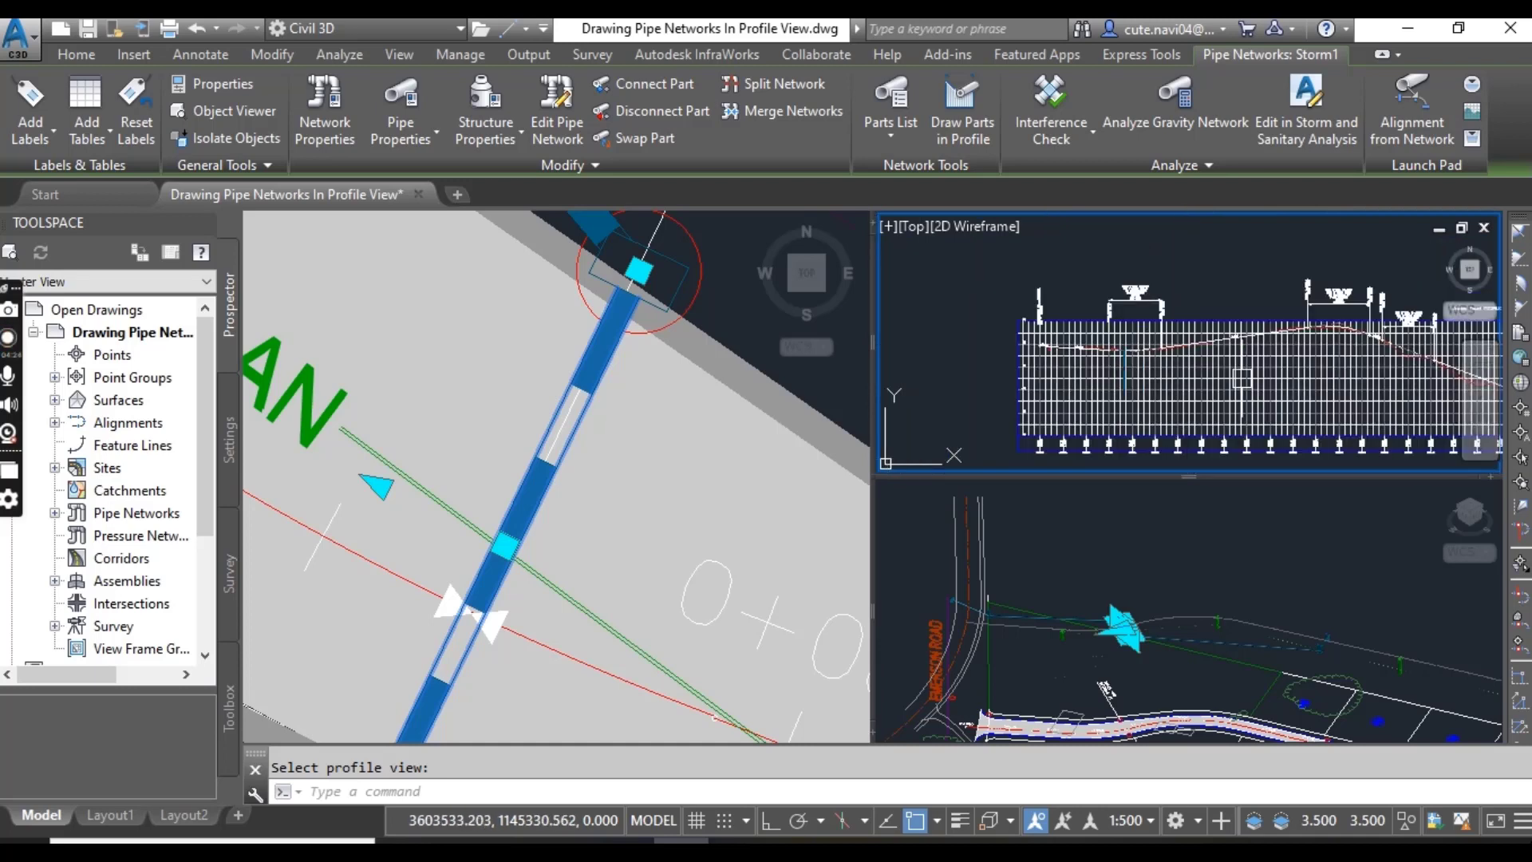
pyautogui.press('Escape')
# Draw the Storm1 pipe beside the manhole into the profile view as a hatched pipe.
pyautogui.click(728, 322)
pyautogui.moveTo(728, 322); pyautogui.dragTo(732, 554, button='middle')
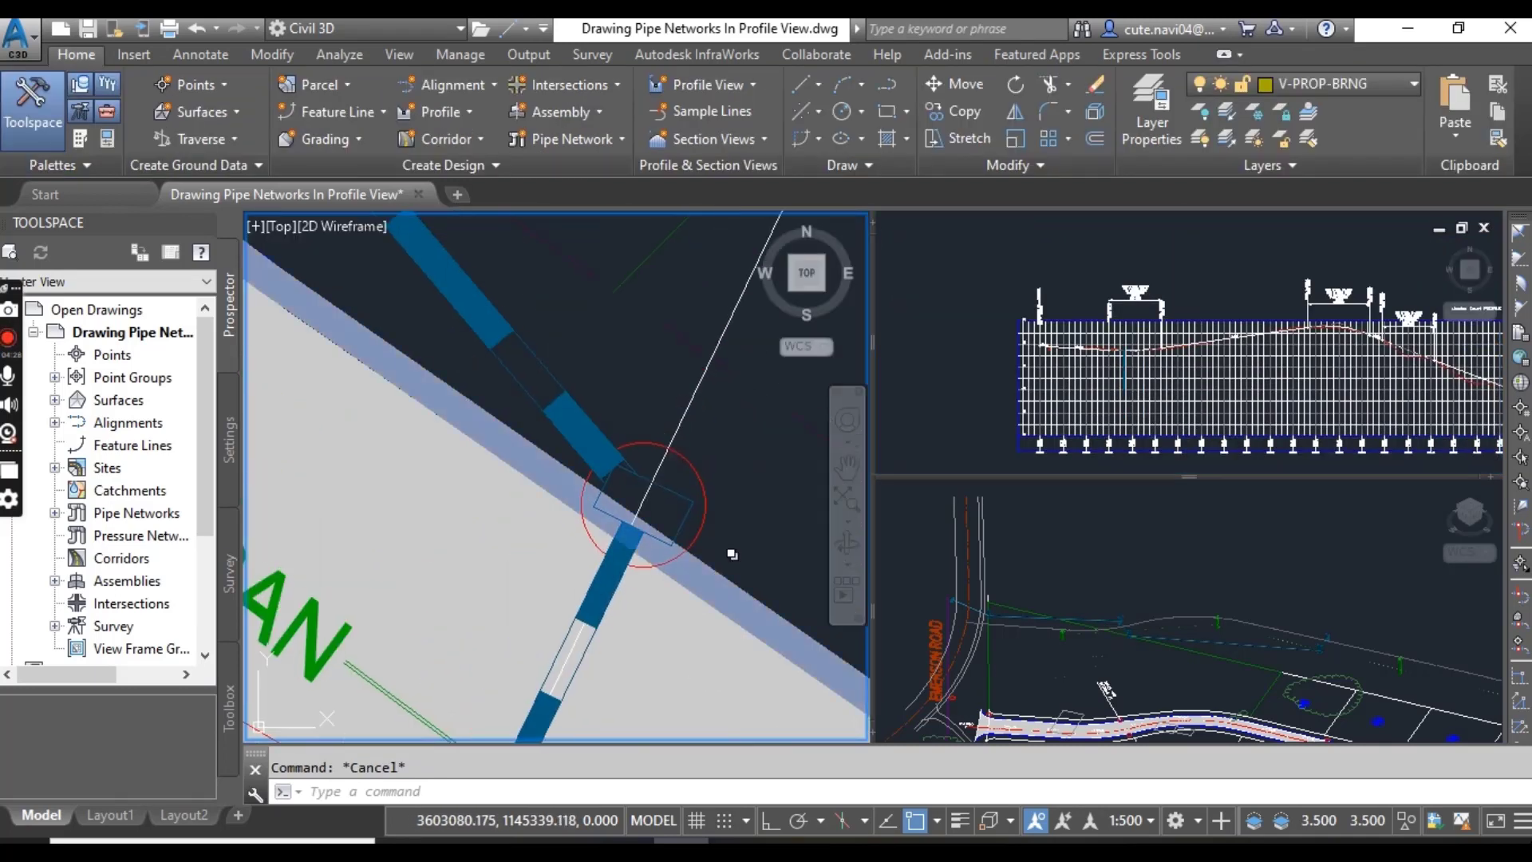
pyautogui.click(571, 382)
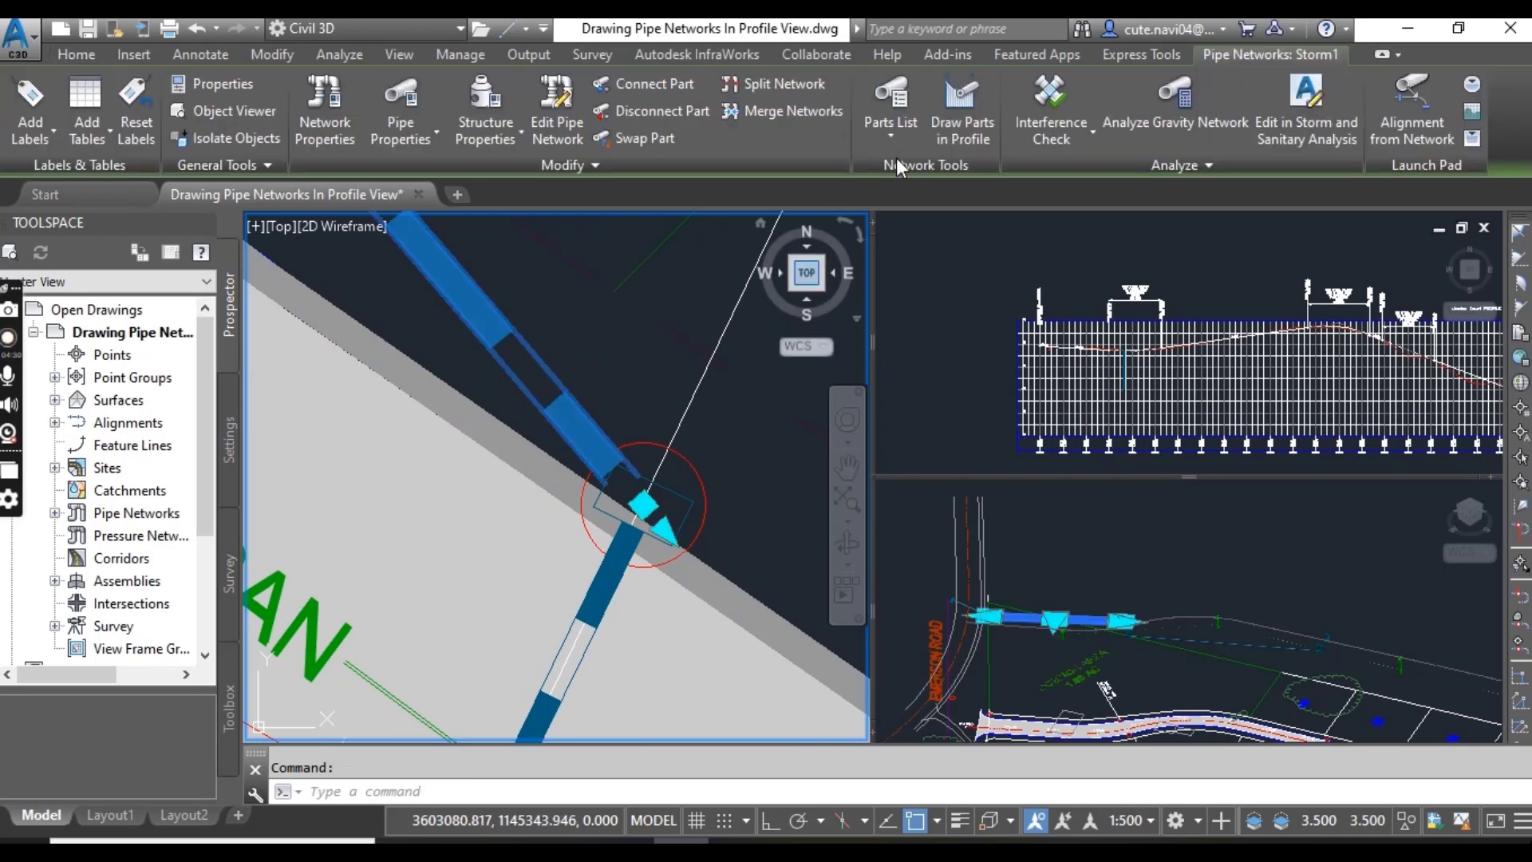
pyautogui.click(972, 118)
pyautogui.click(1123, 395)
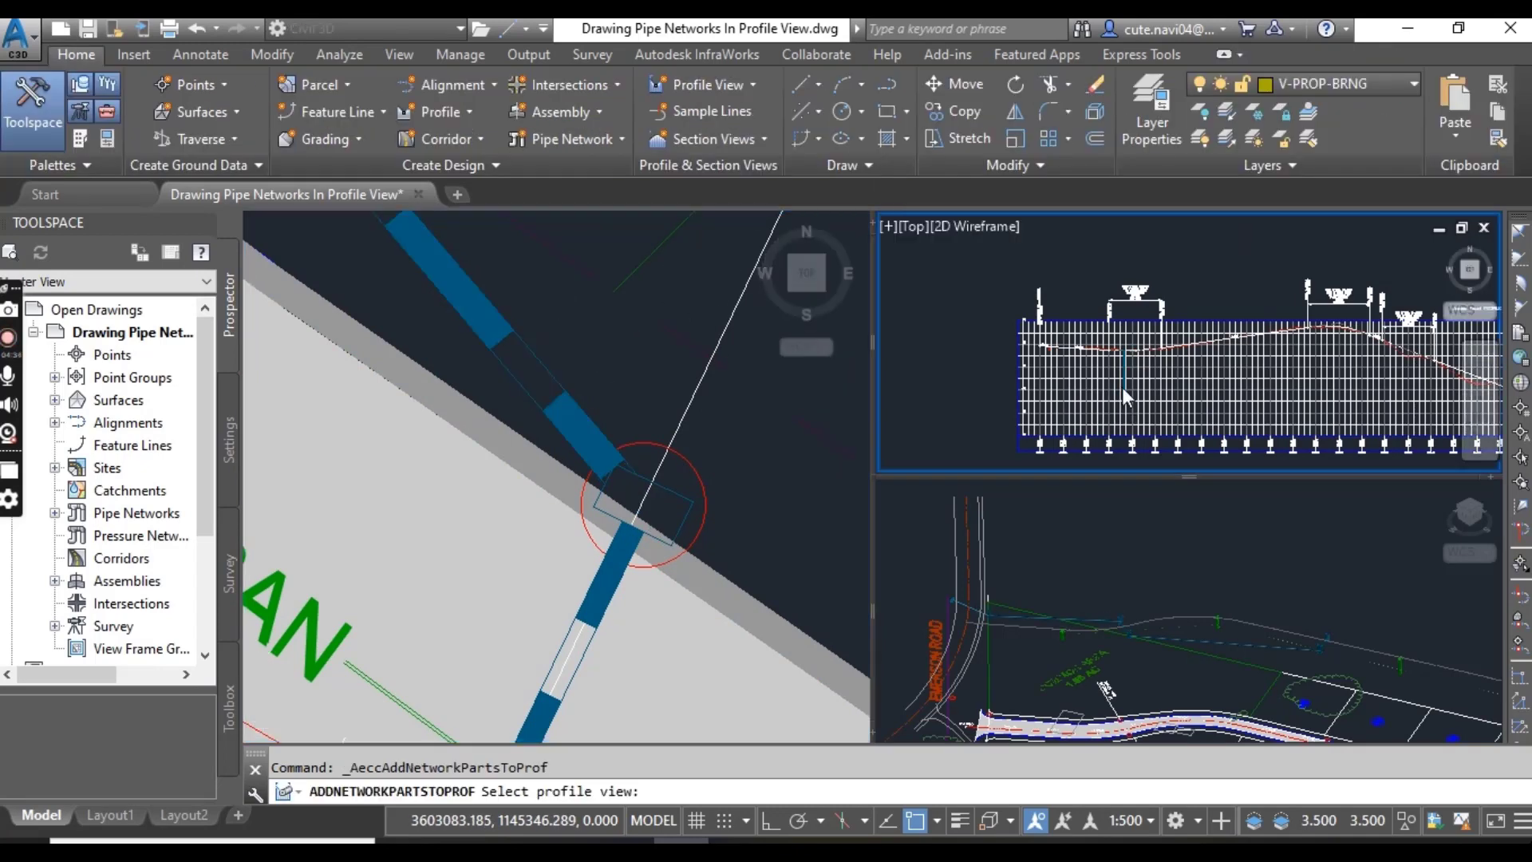
pyautogui.scroll(4, 1117, 383)
pyautogui.click(1117, 383)
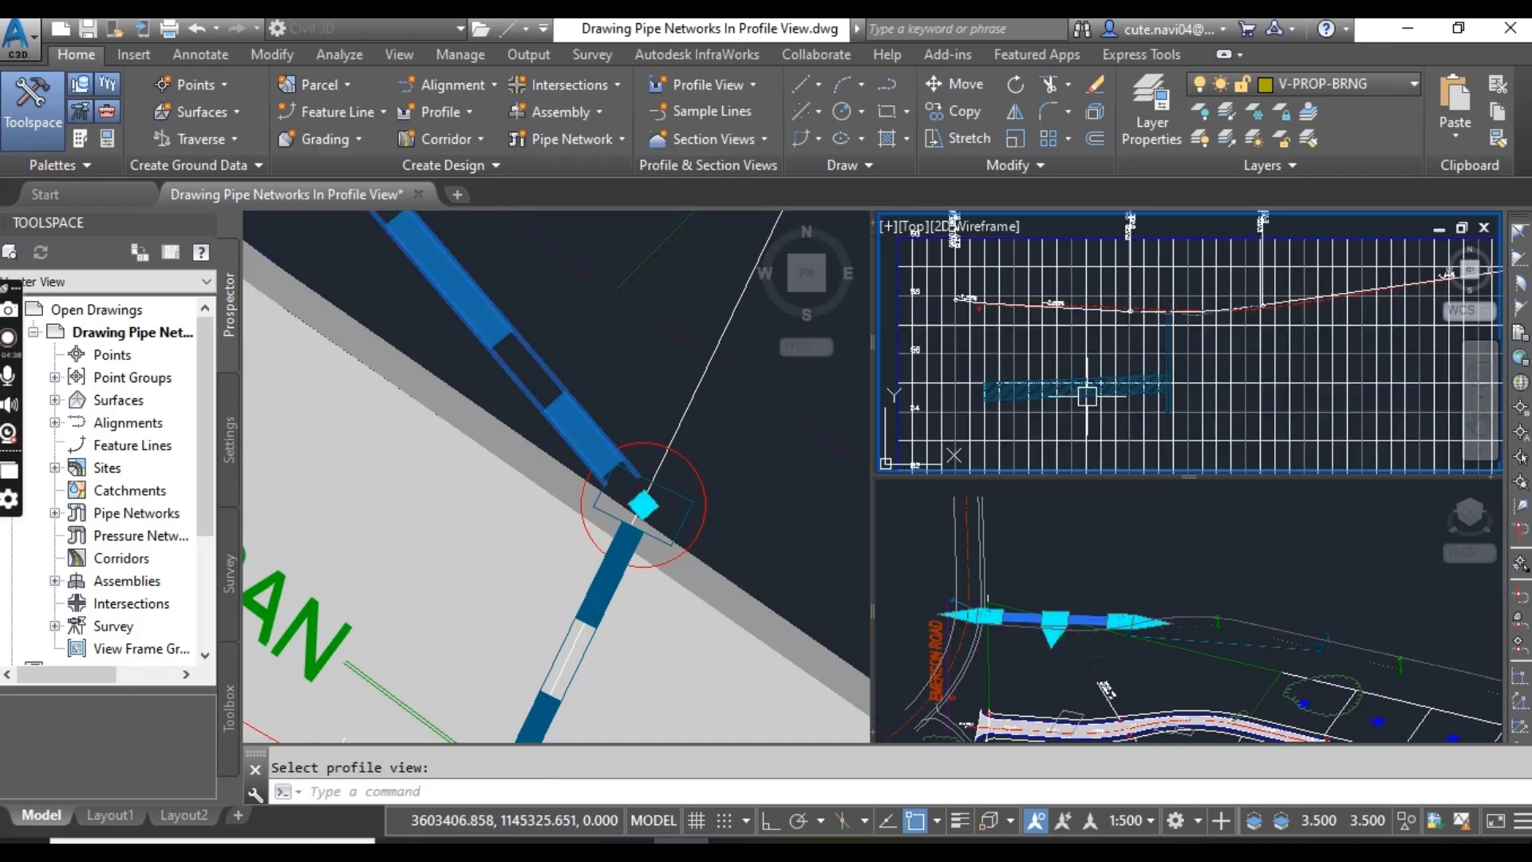
pyautogui.scroll(3, 1117, 383)
pyautogui.moveTo(1062, 429); pyautogui.dragTo(1143, 264, button='middle')
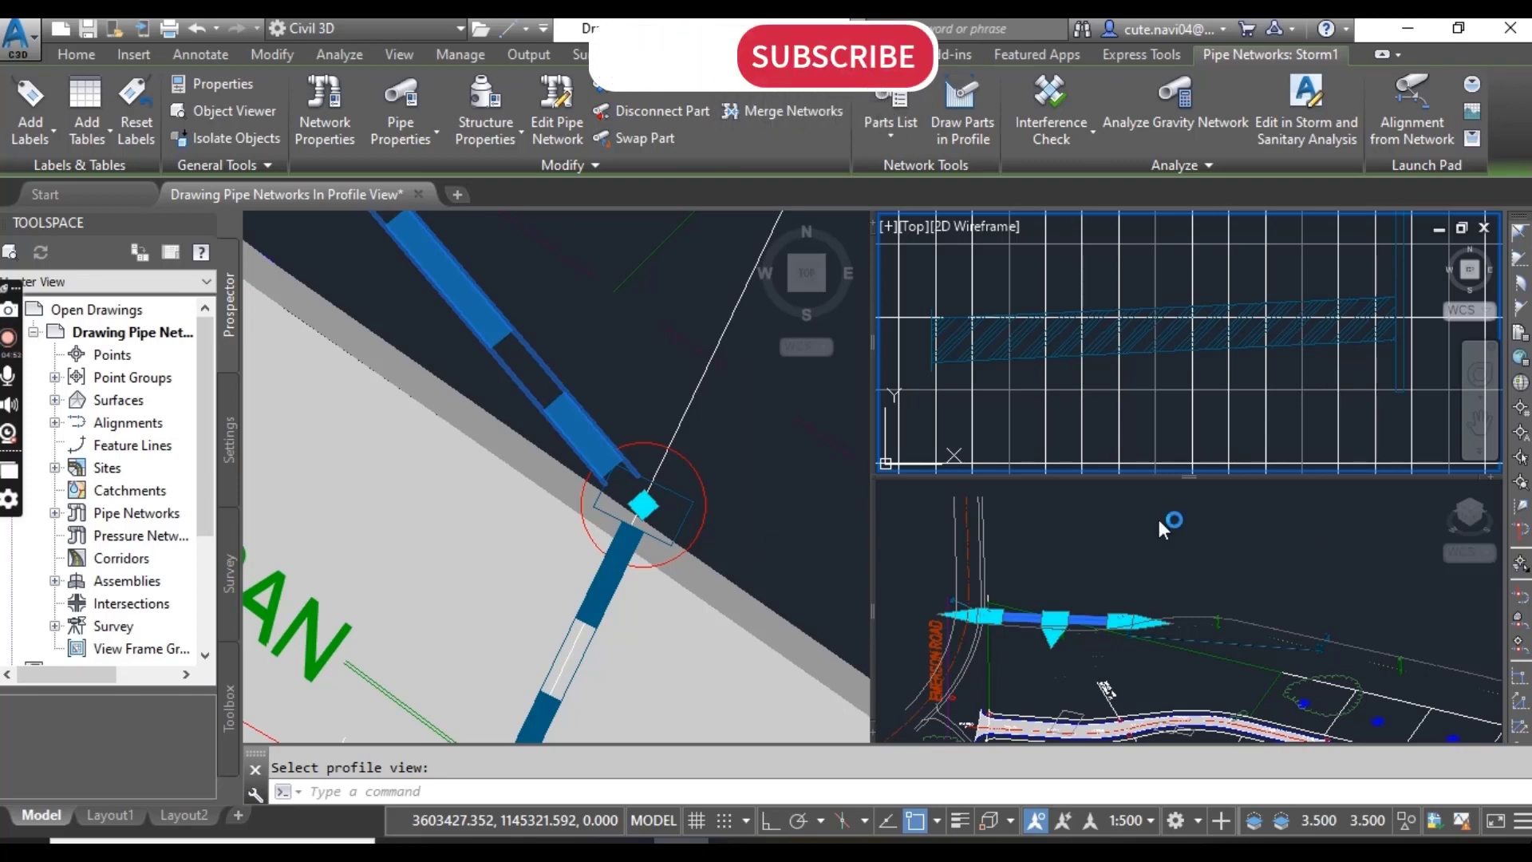
# Select the lower manhole as a Structure via selection cycling and launch Draw Parts in Profile.
pyautogui.scroll(-3, 770, 447)
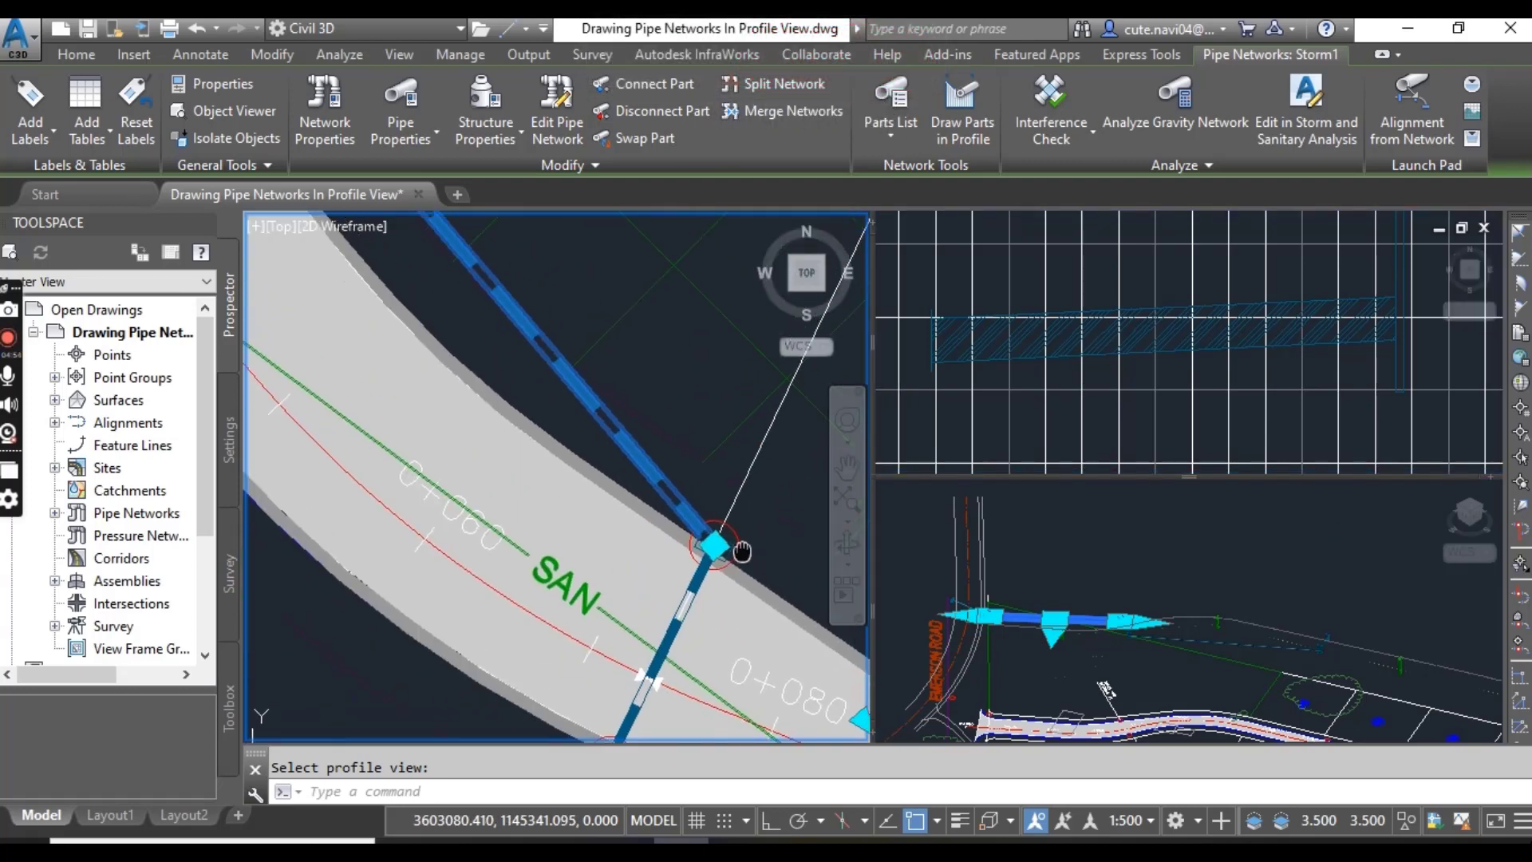
pyautogui.scroll(1, 586, 359)
pyautogui.scroll(4, 551, 559)
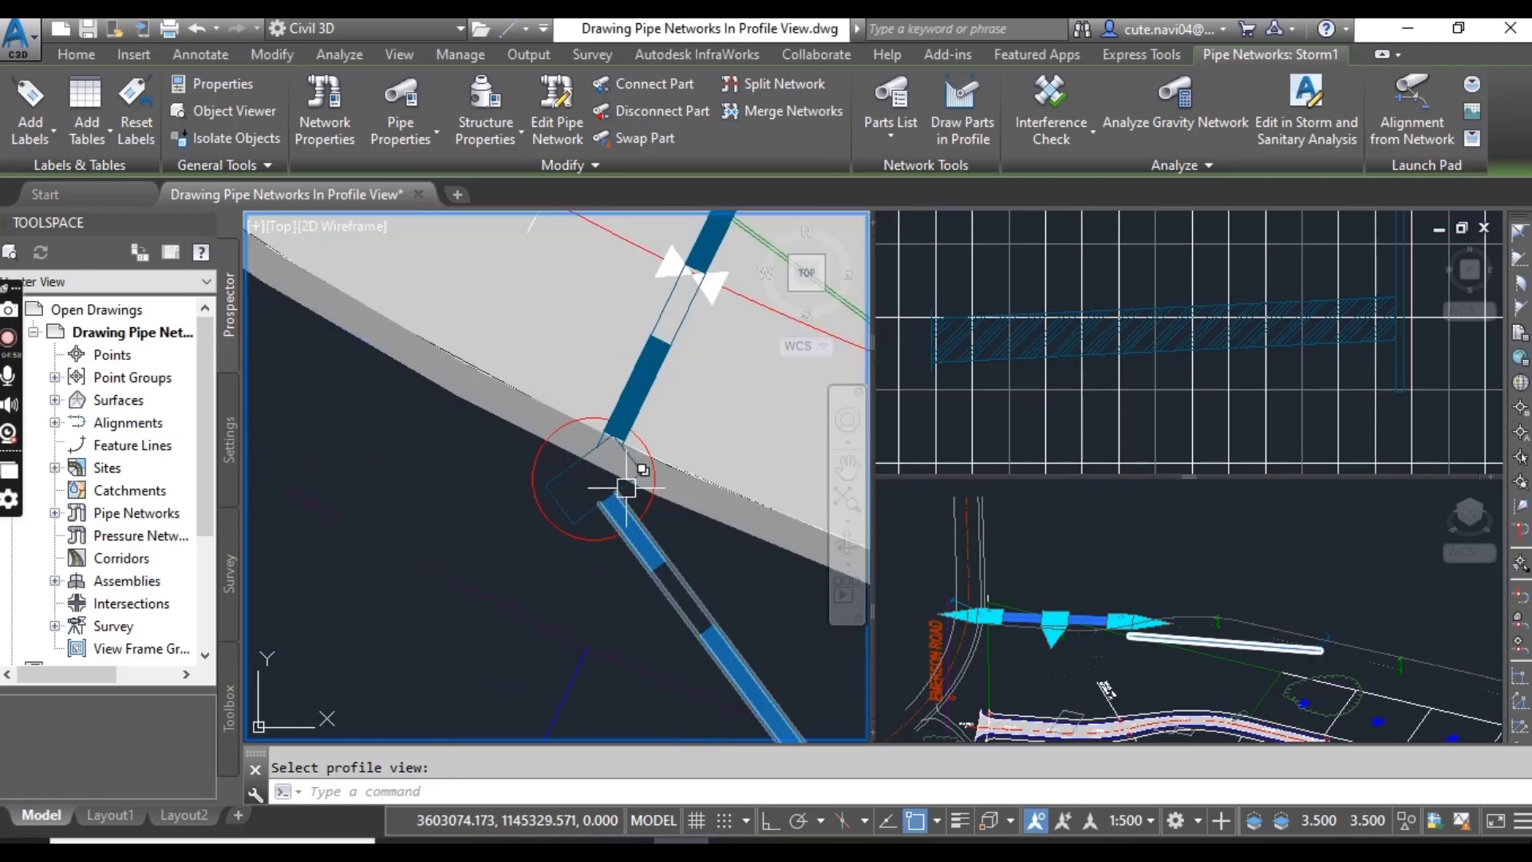
pyautogui.click(604, 519)
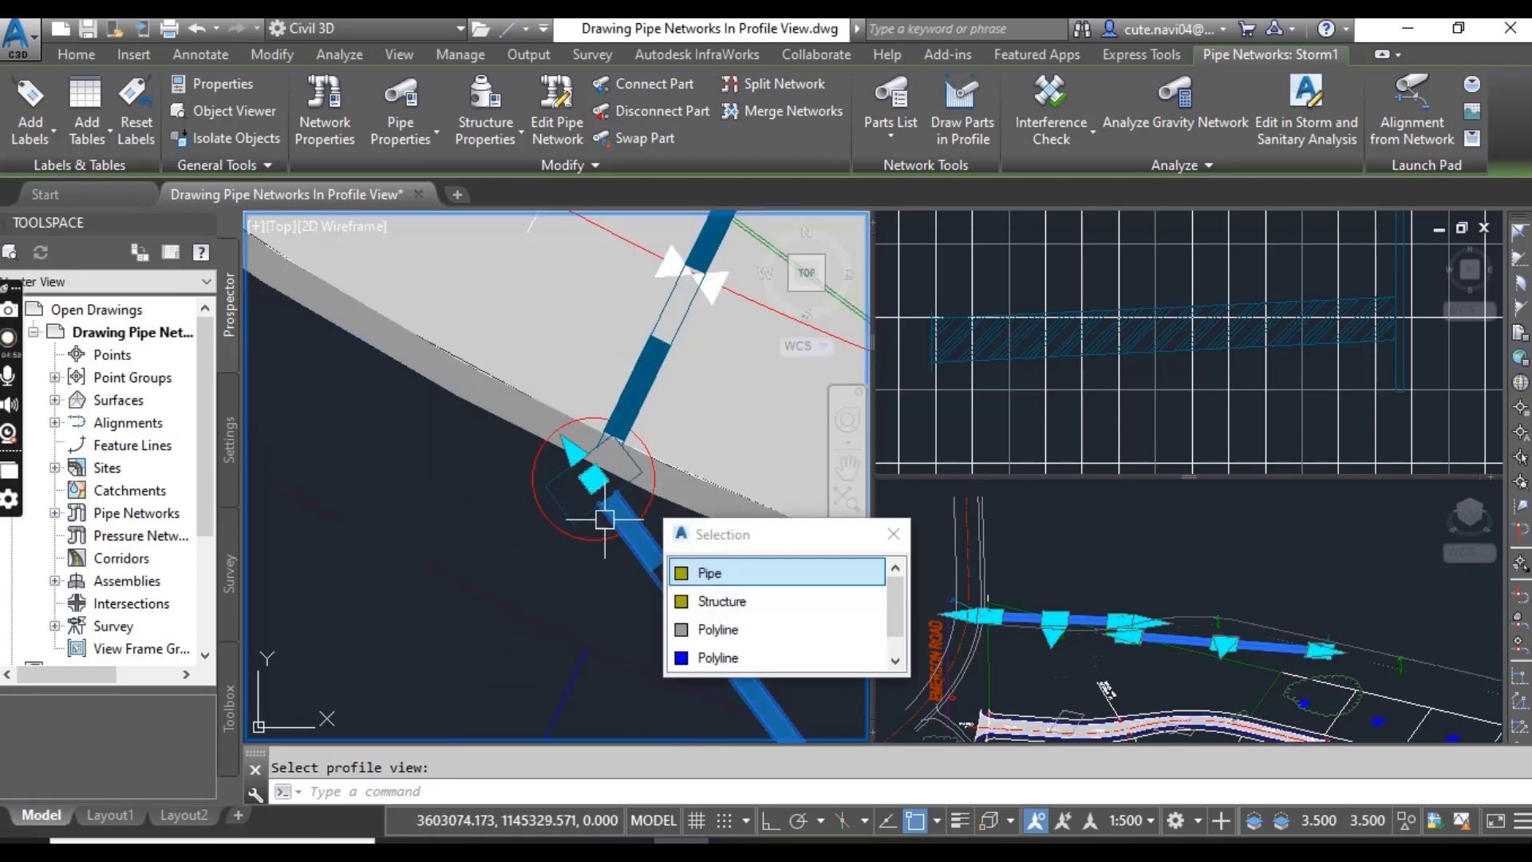
pyautogui.press('Escape')
pyautogui.click(561, 484)
pyautogui.click(974, 123)
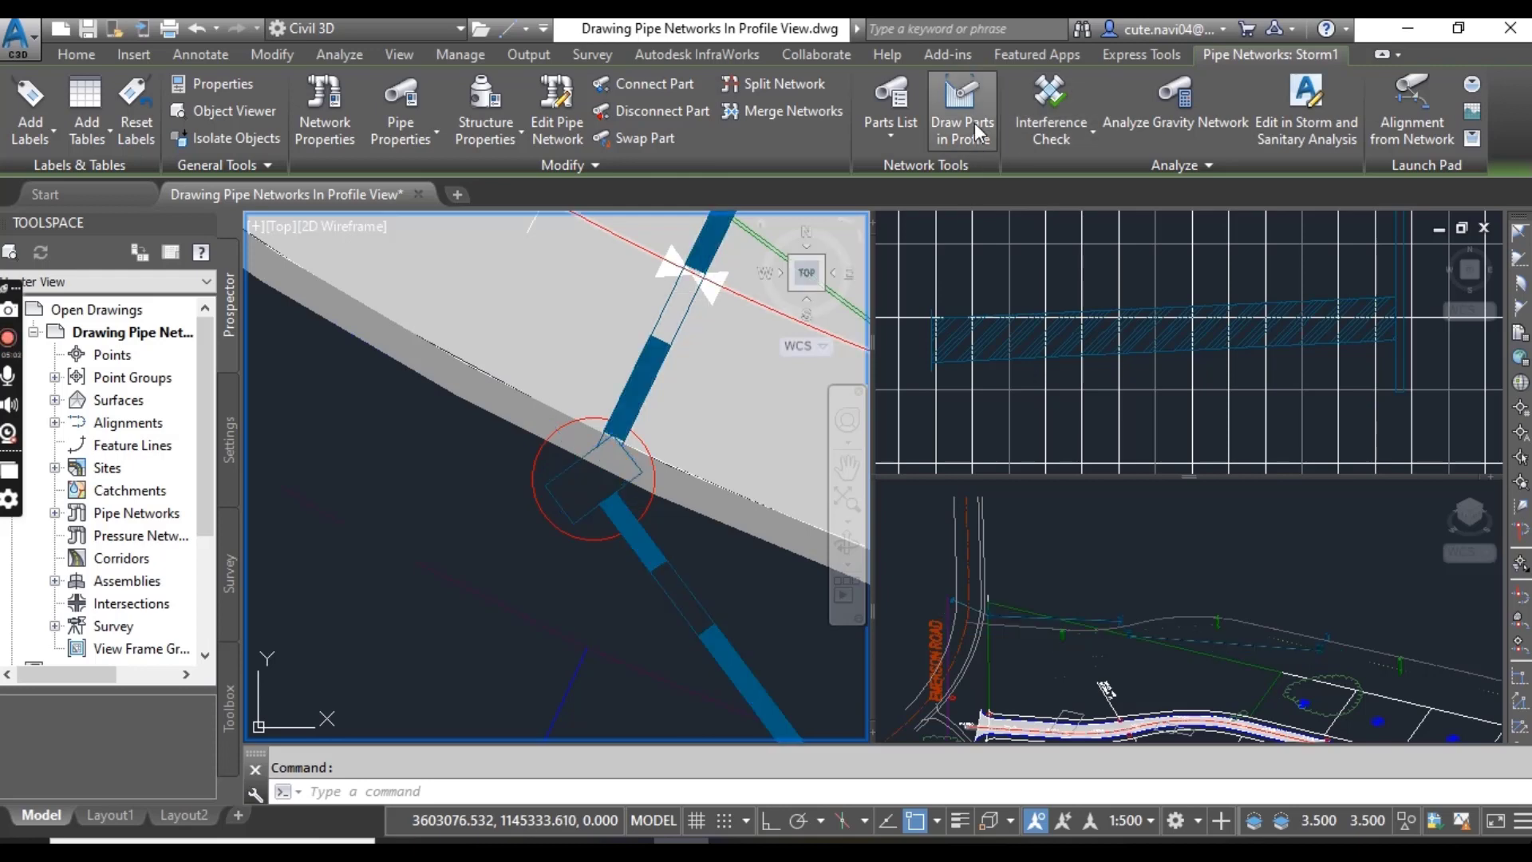
pyautogui.click(1083, 317)
pyautogui.scroll(-4, 1197, 375)
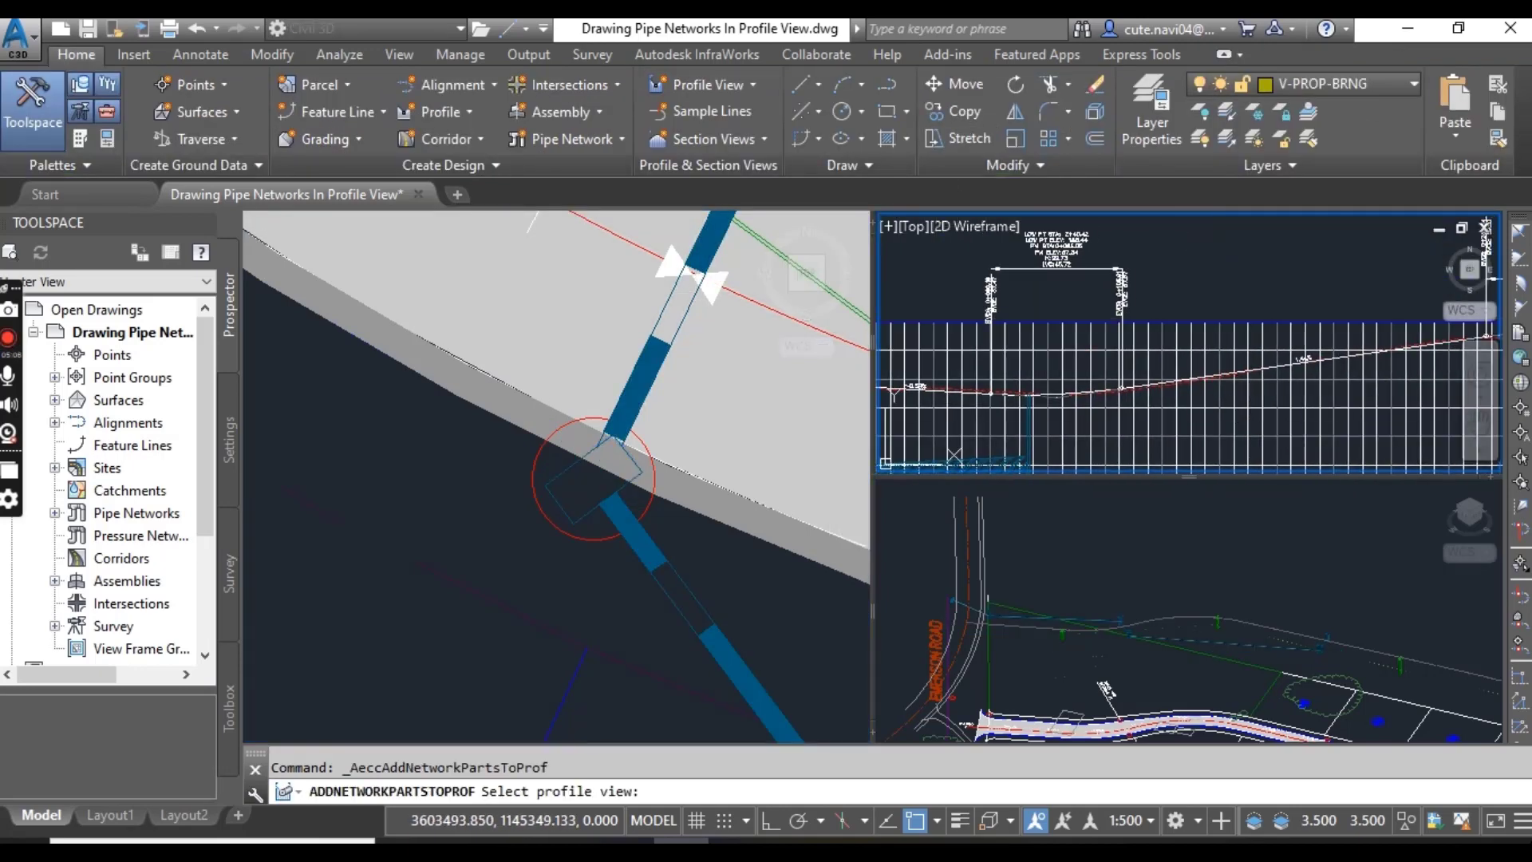
# Place the manhole and its connecting pipe in the profile view, inspect them, then clear the selection.
pyautogui.click(1181, 383)
pyautogui.scroll(3, 1101, 367)
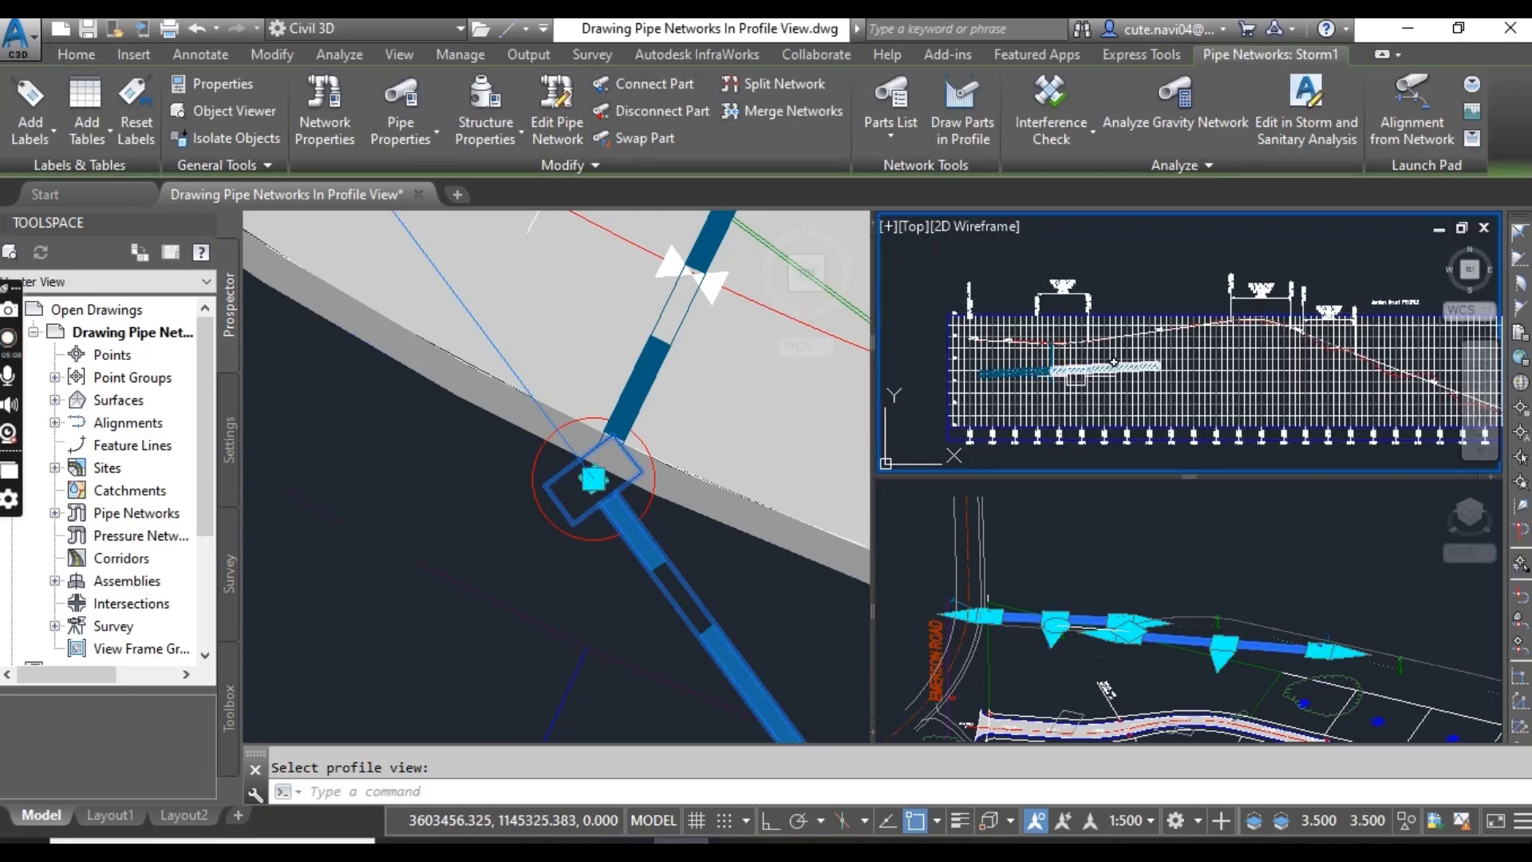
pyautogui.scroll(-3, 1267, 367)
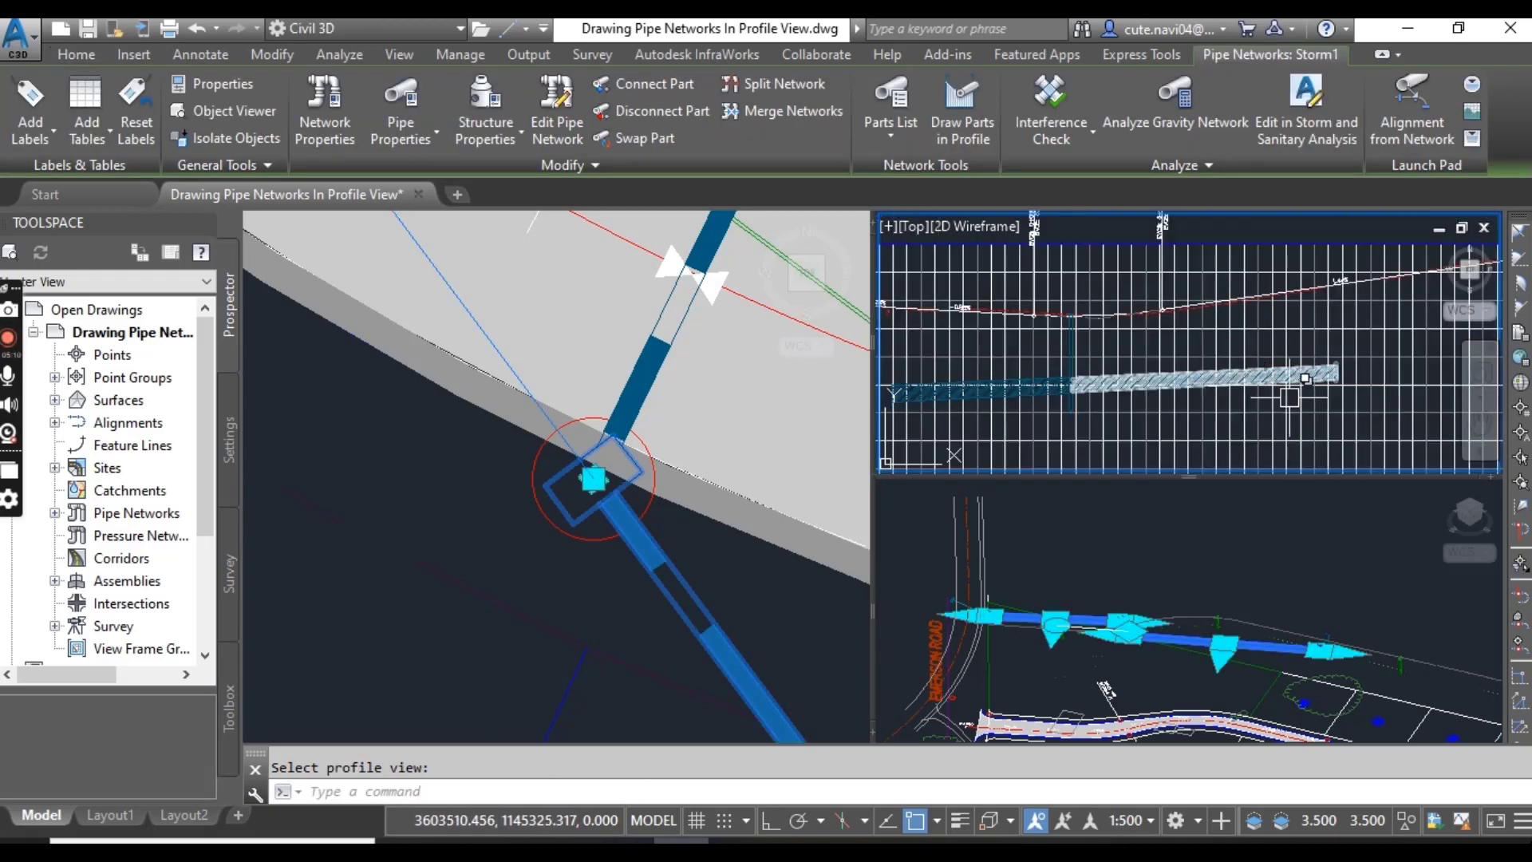
pyautogui.scroll(5, 1187, 372)
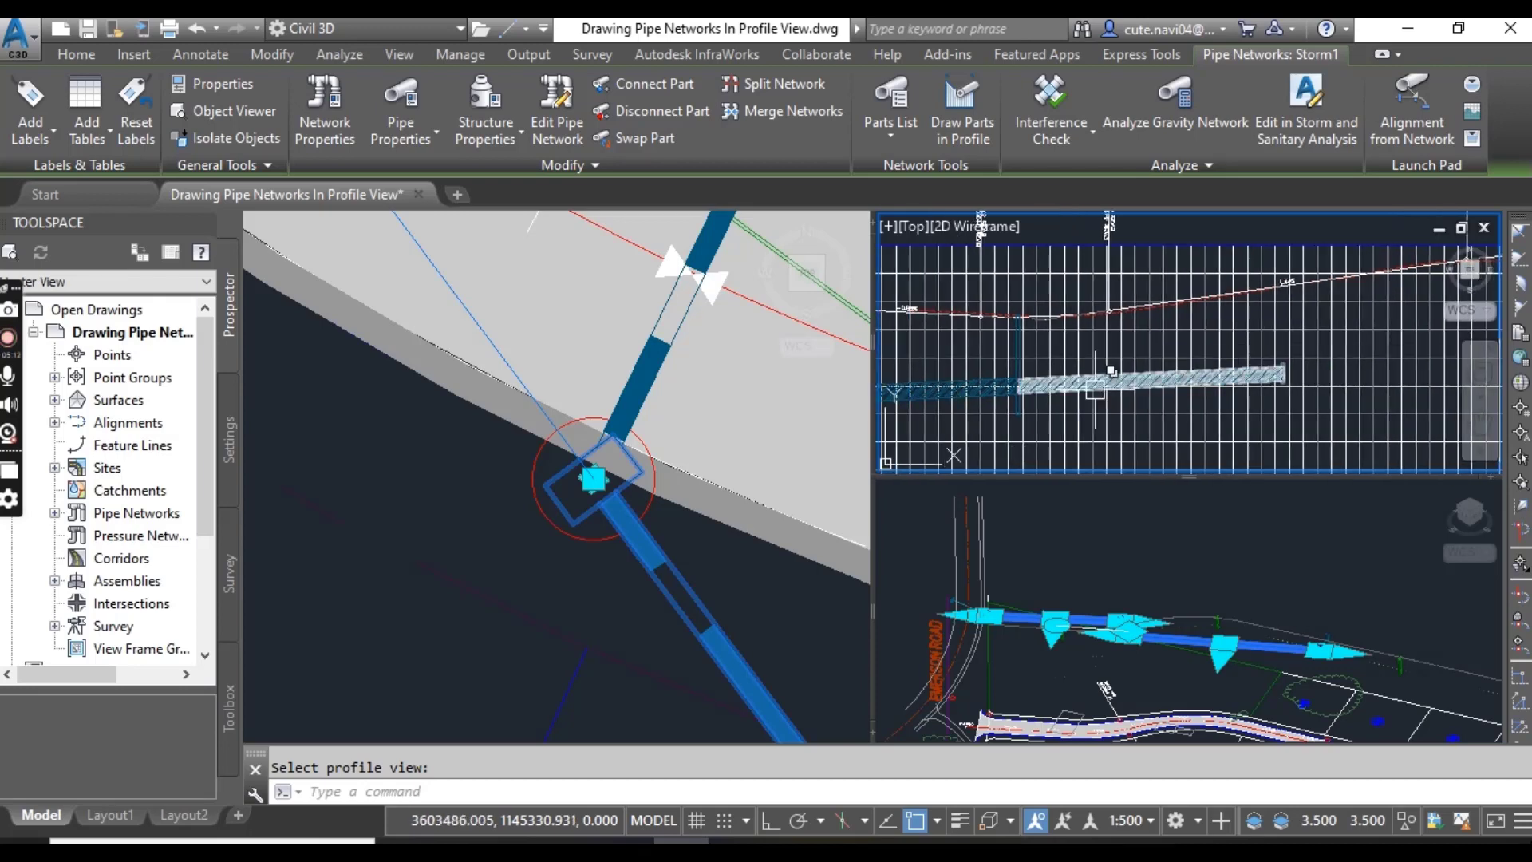
pyautogui.scroll(-4, 1142, 296)
pyautogui.scroll(4, 1089, 370)
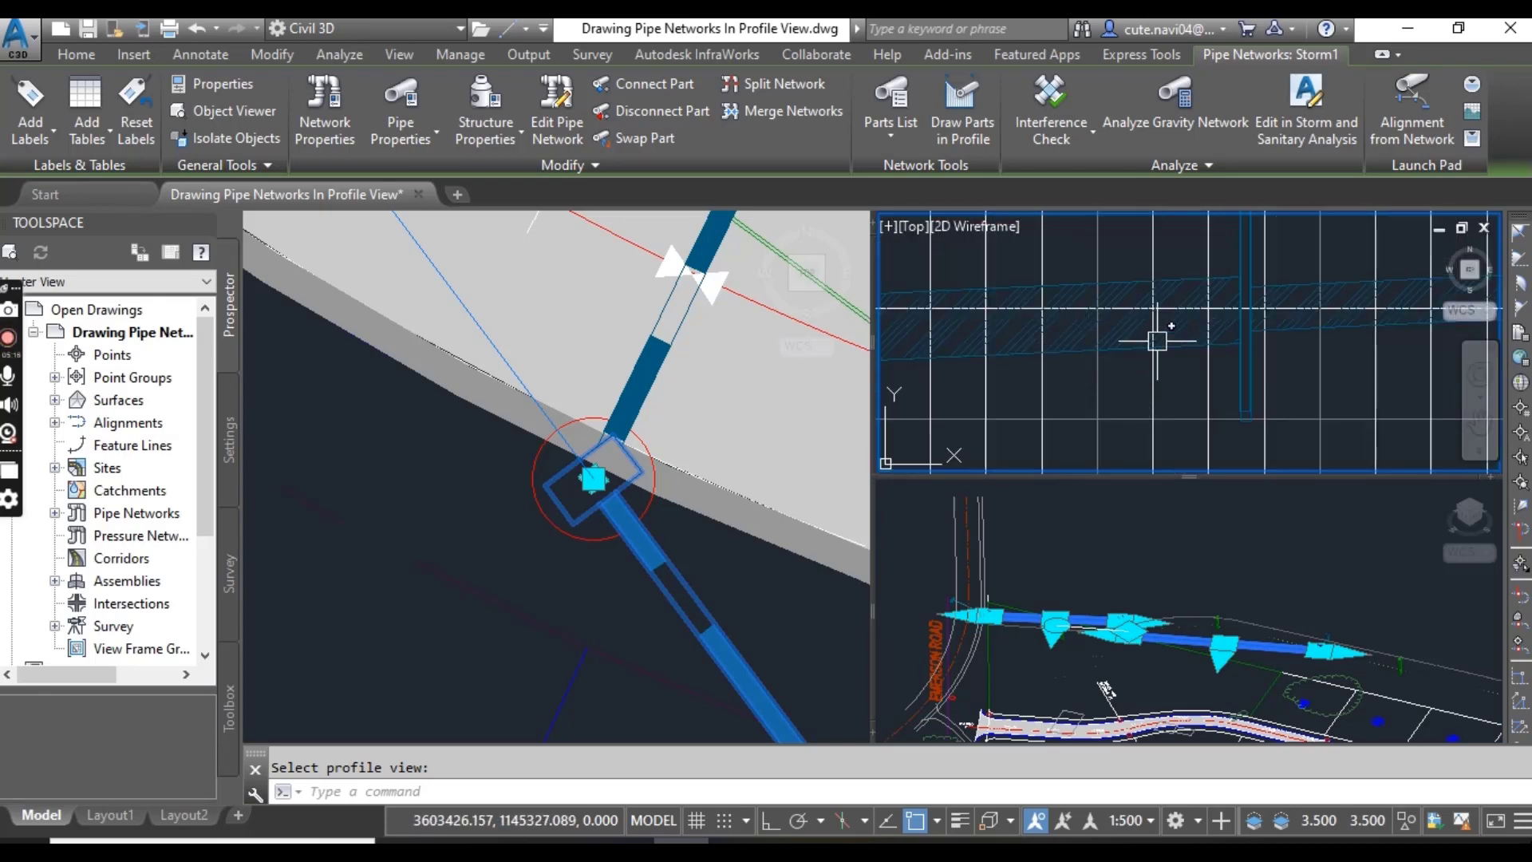
pyautogui.scroll(-2, 1154, 335)
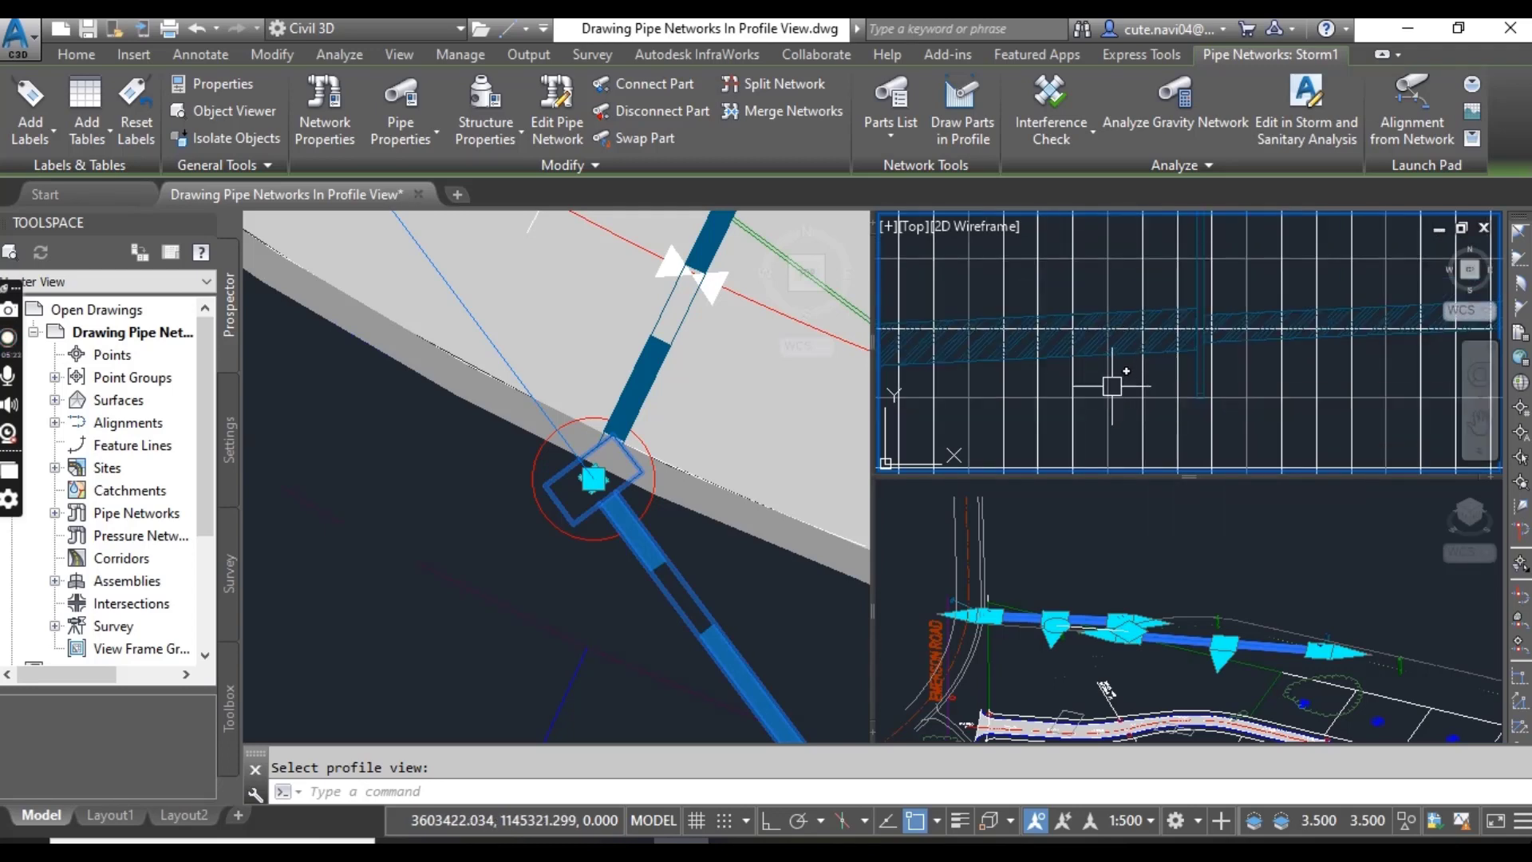
pyautogui.scroll(2, 1123, 336)
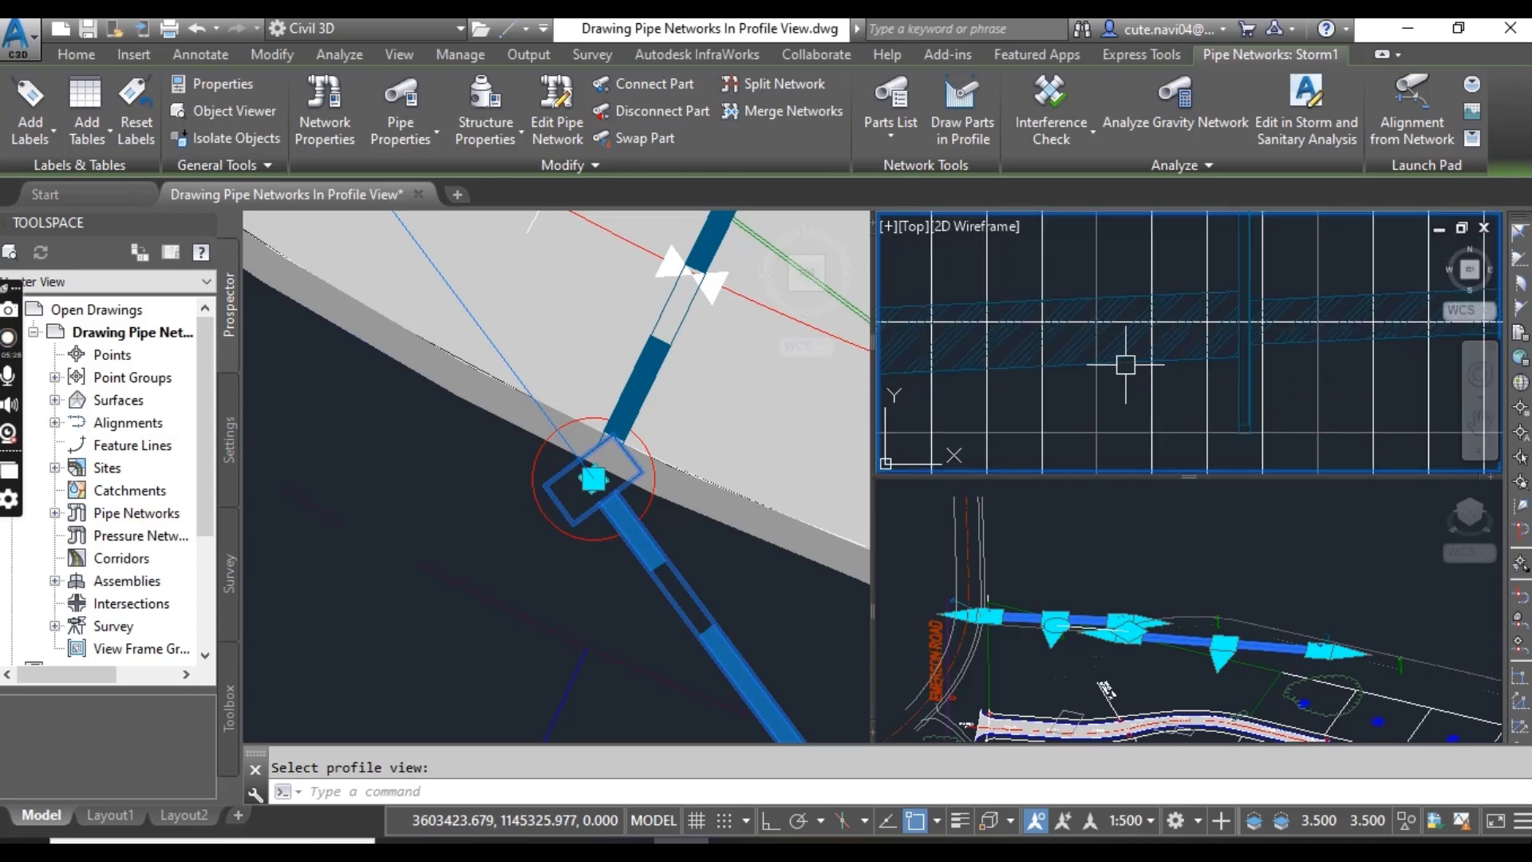
pyautogui.scroll(3, 1312, 343)
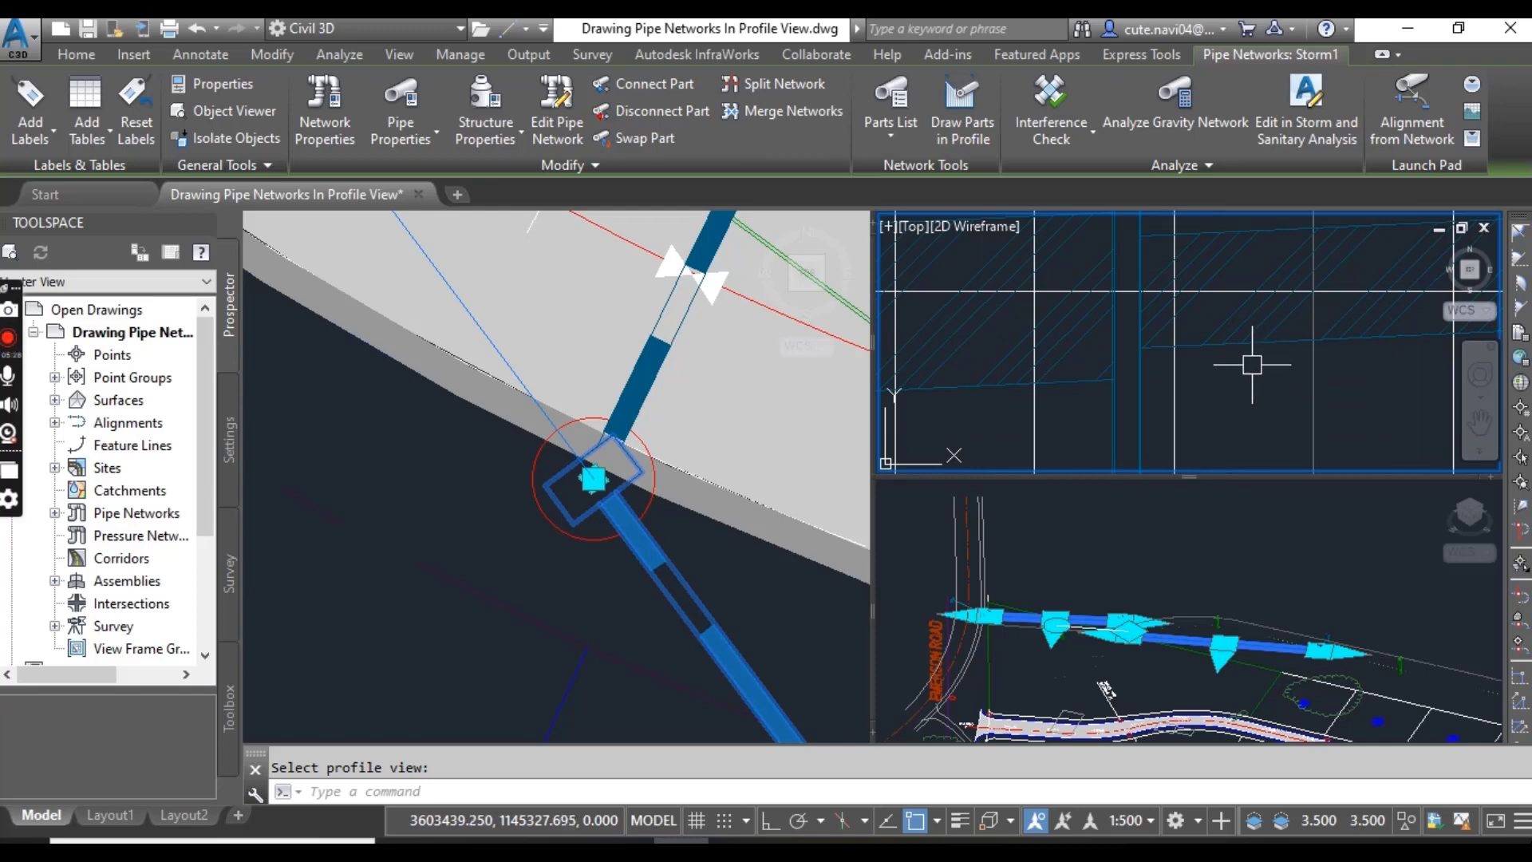
pyautogui.scroll(-5, 1245, 375)
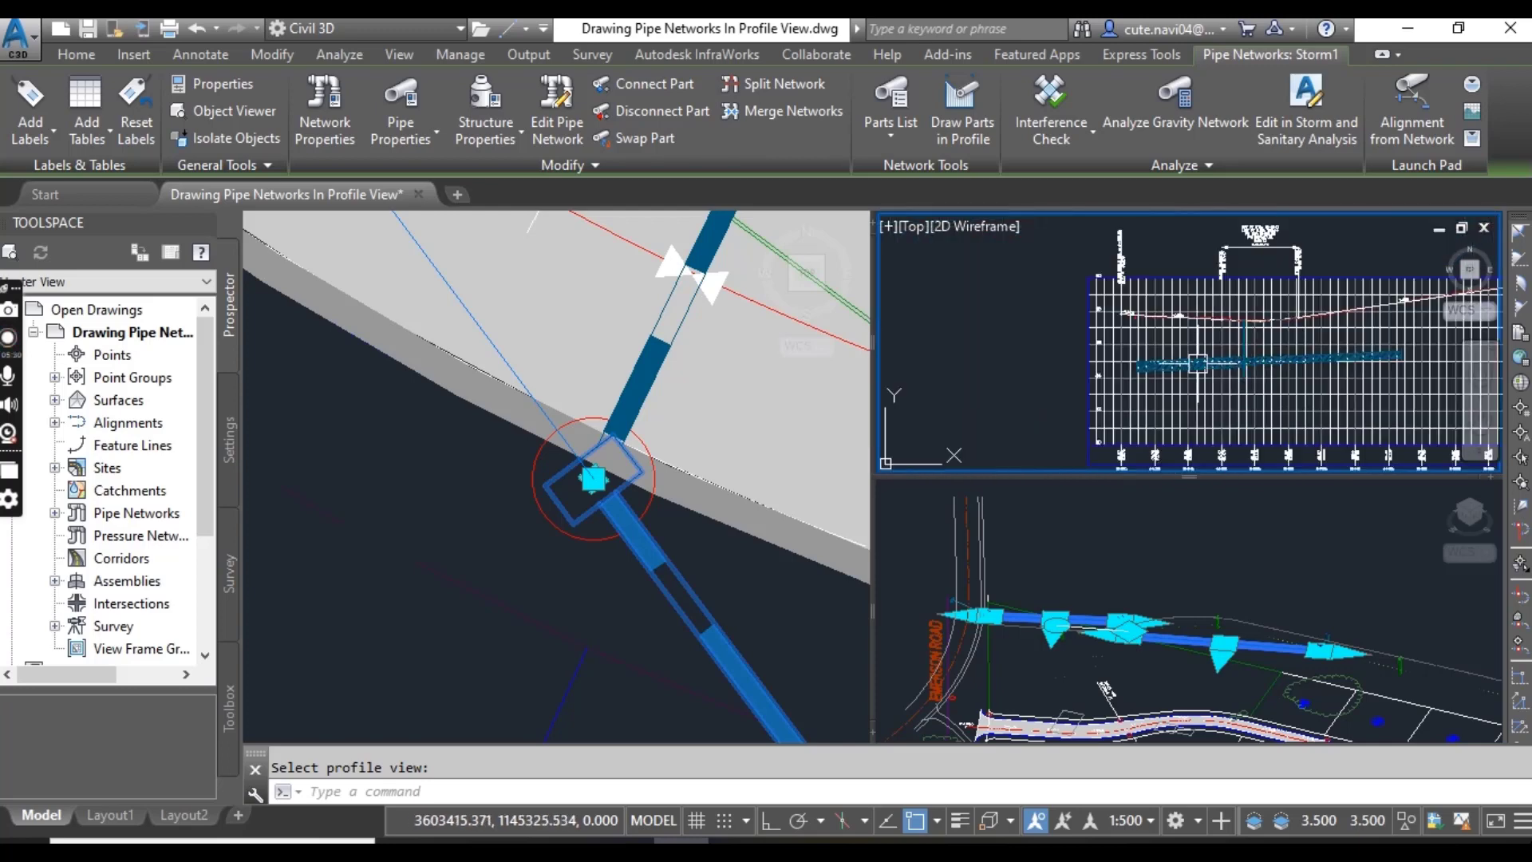
pyautogui.scroll(5, 1235, 393)
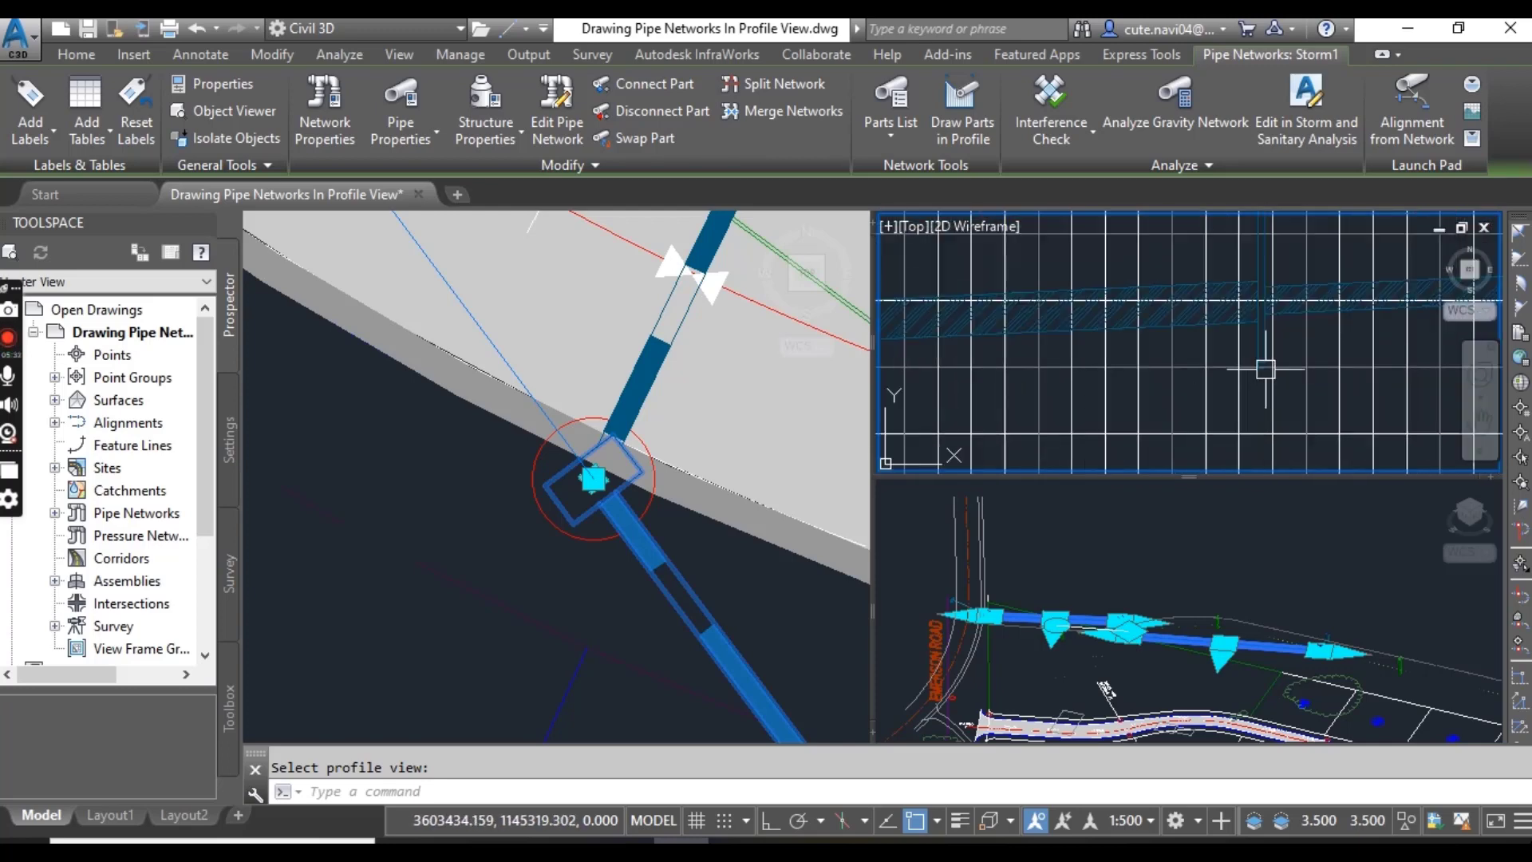
pyautogui.click(1123, 562)
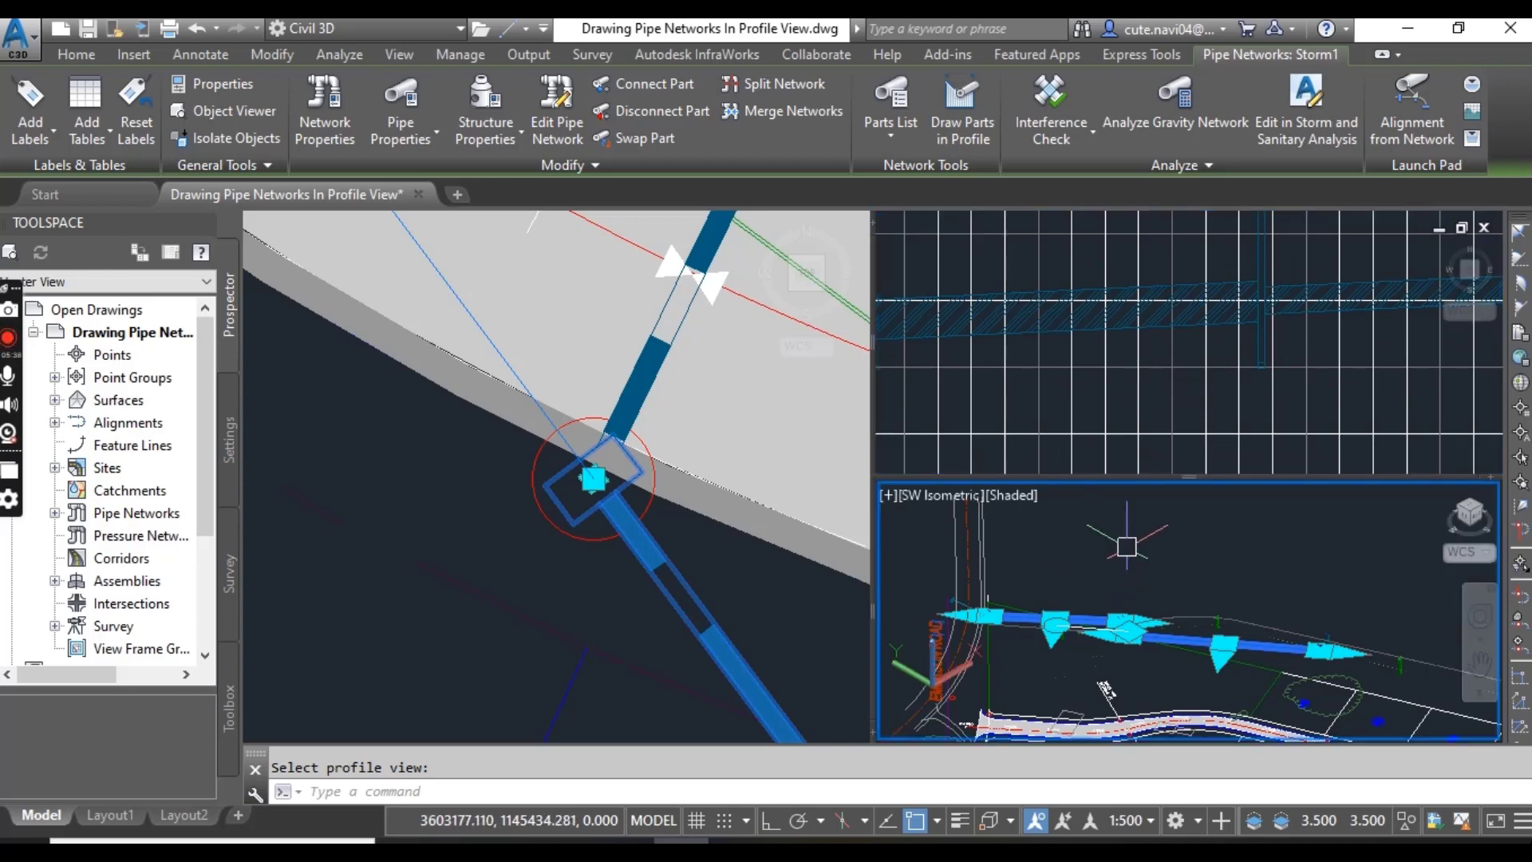
pyautogui.press('Escape')
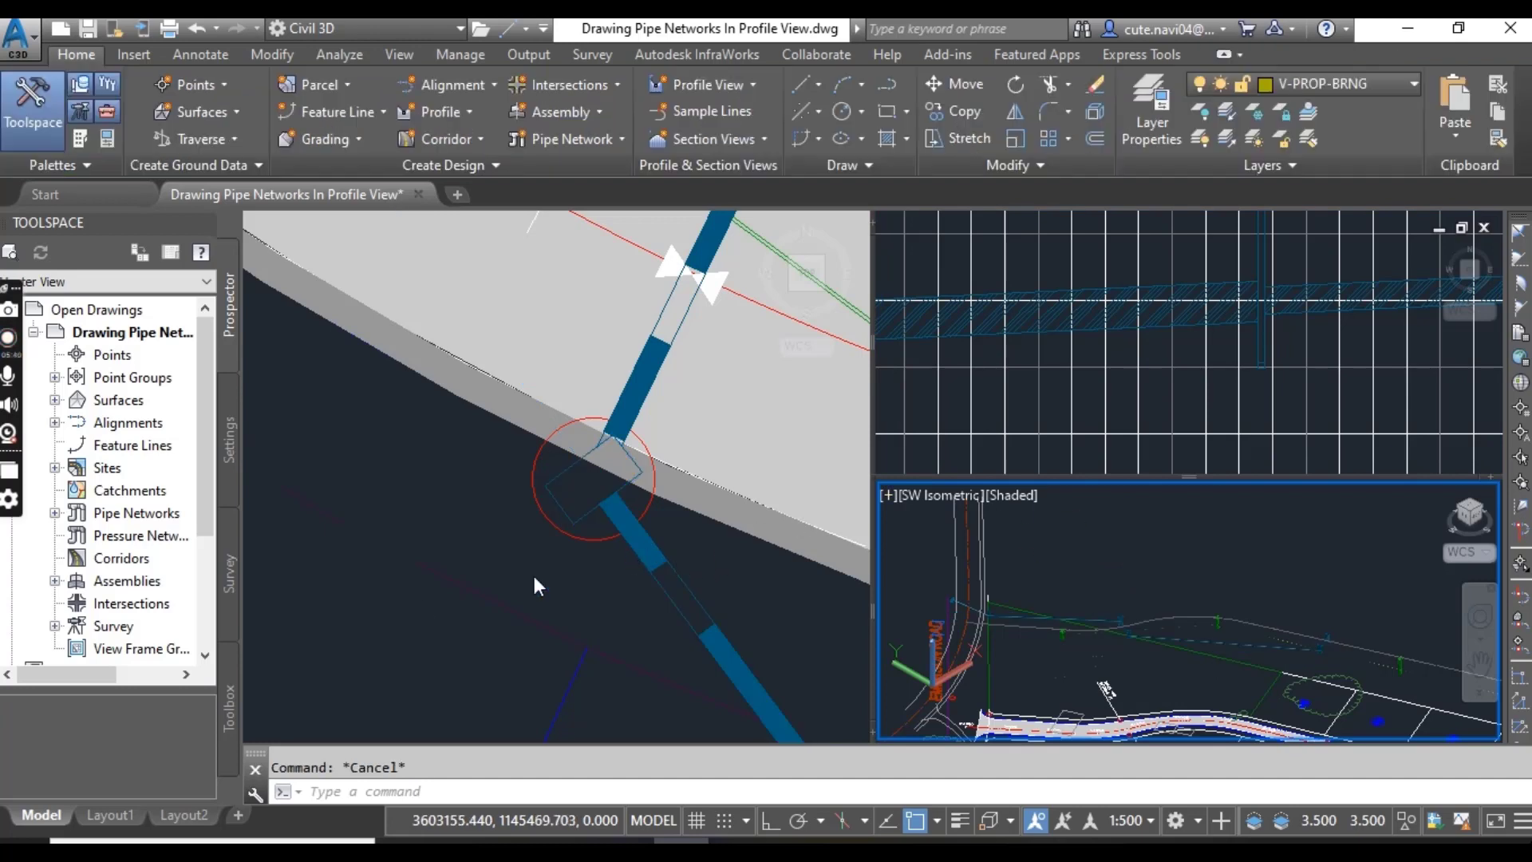
# Zoom the plan out to the whole street layout, then bring the YouTube browser window forward.
pyautogui.click(410, 598)
pyautogui.scroll(-3, 522, 628)
pyautogui.scroll(-3, 522, 628)
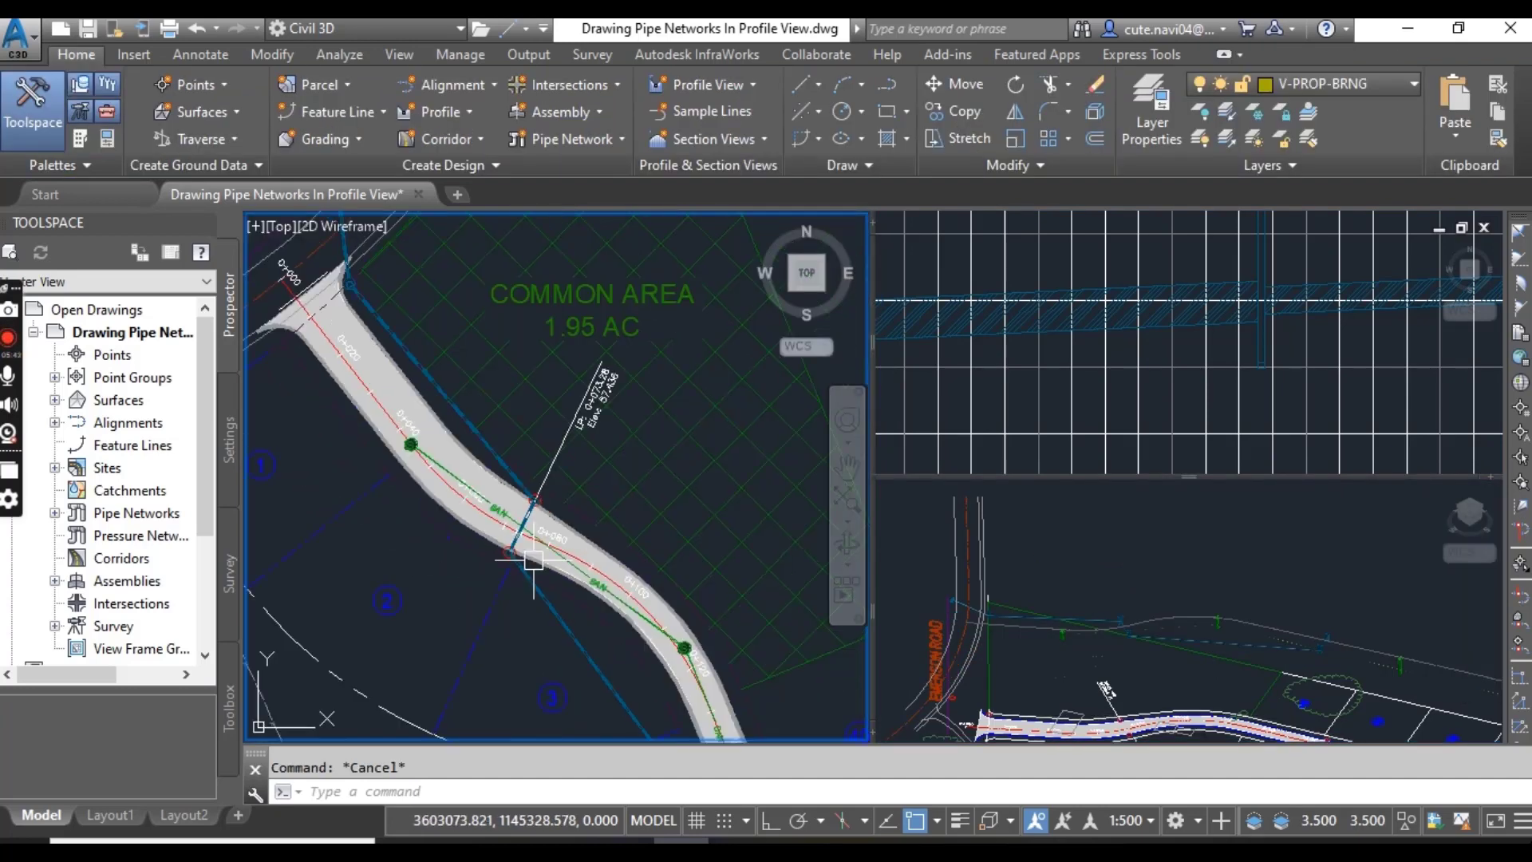
pyautogui.scroll(-2, 599, 584)
pyautogui.moveTo(598, 585); pyautogui.dragTo(623, 463, button='middle')
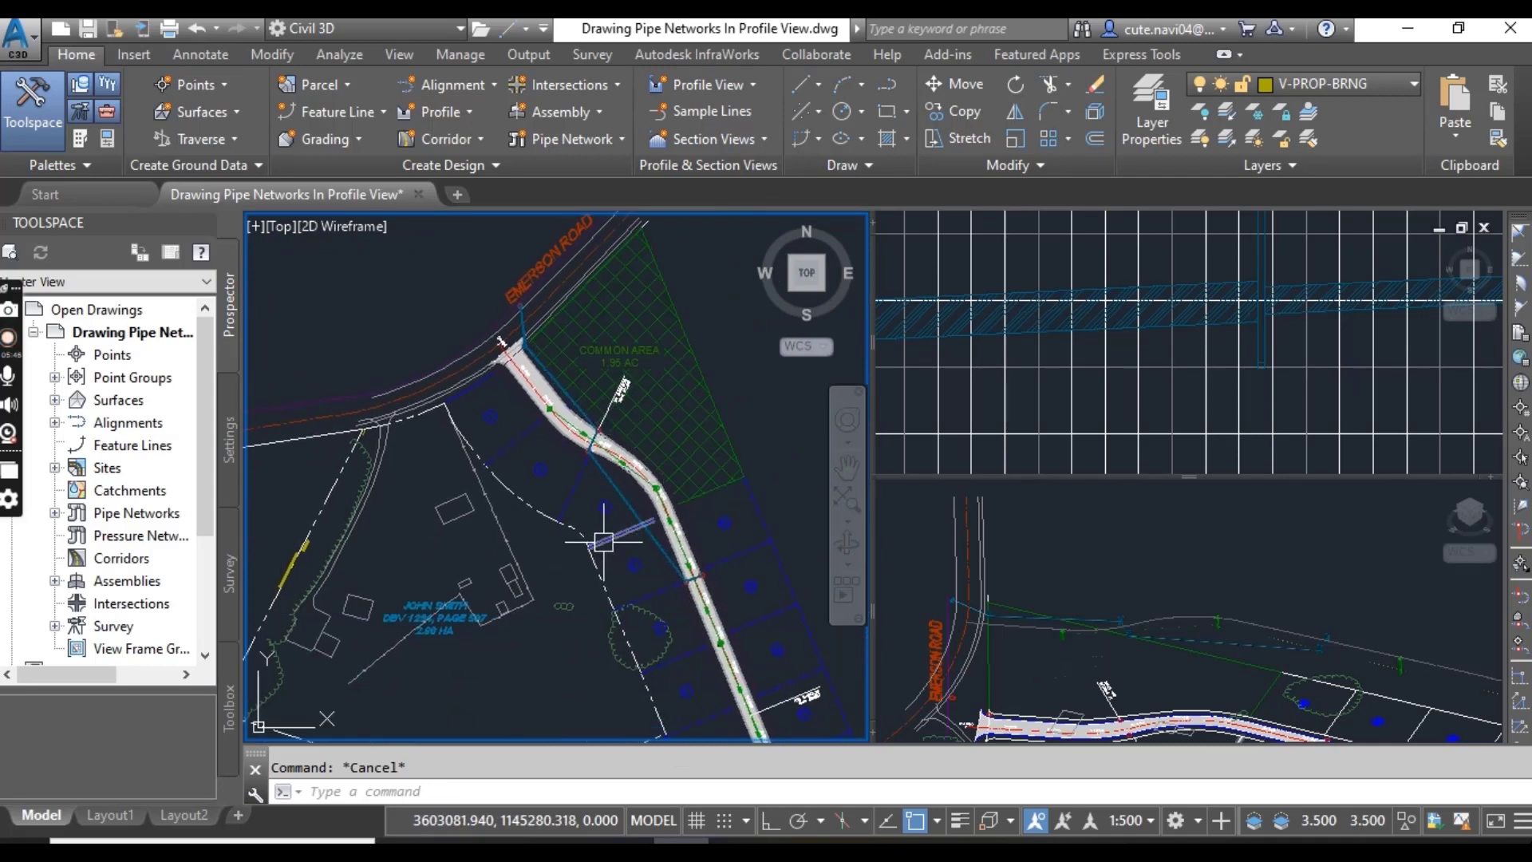
pyautogui.moveTo(607, 537)
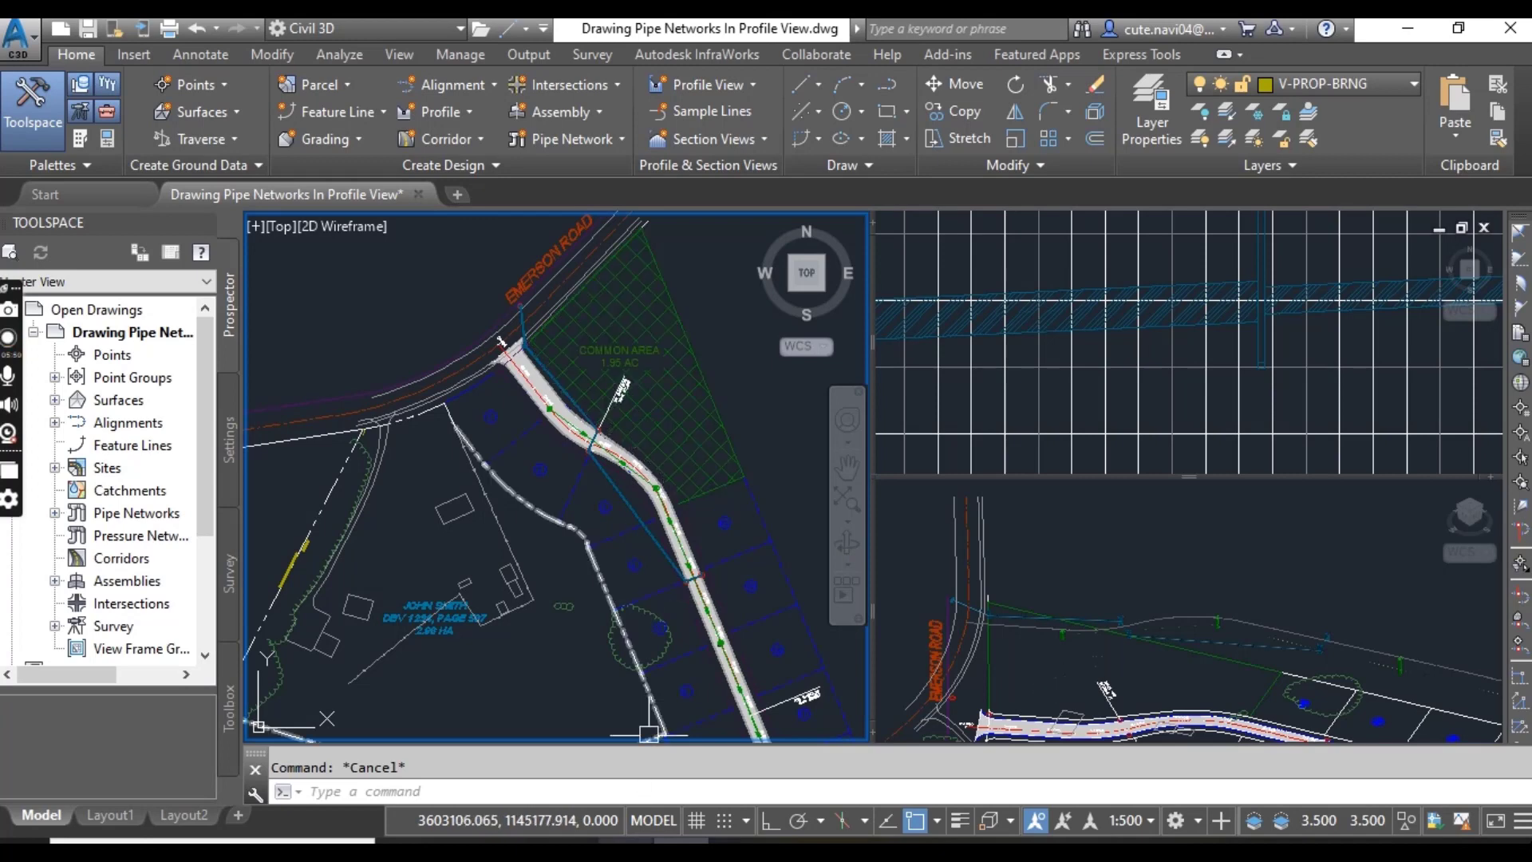
pyautogui.moveTo(625, 852)
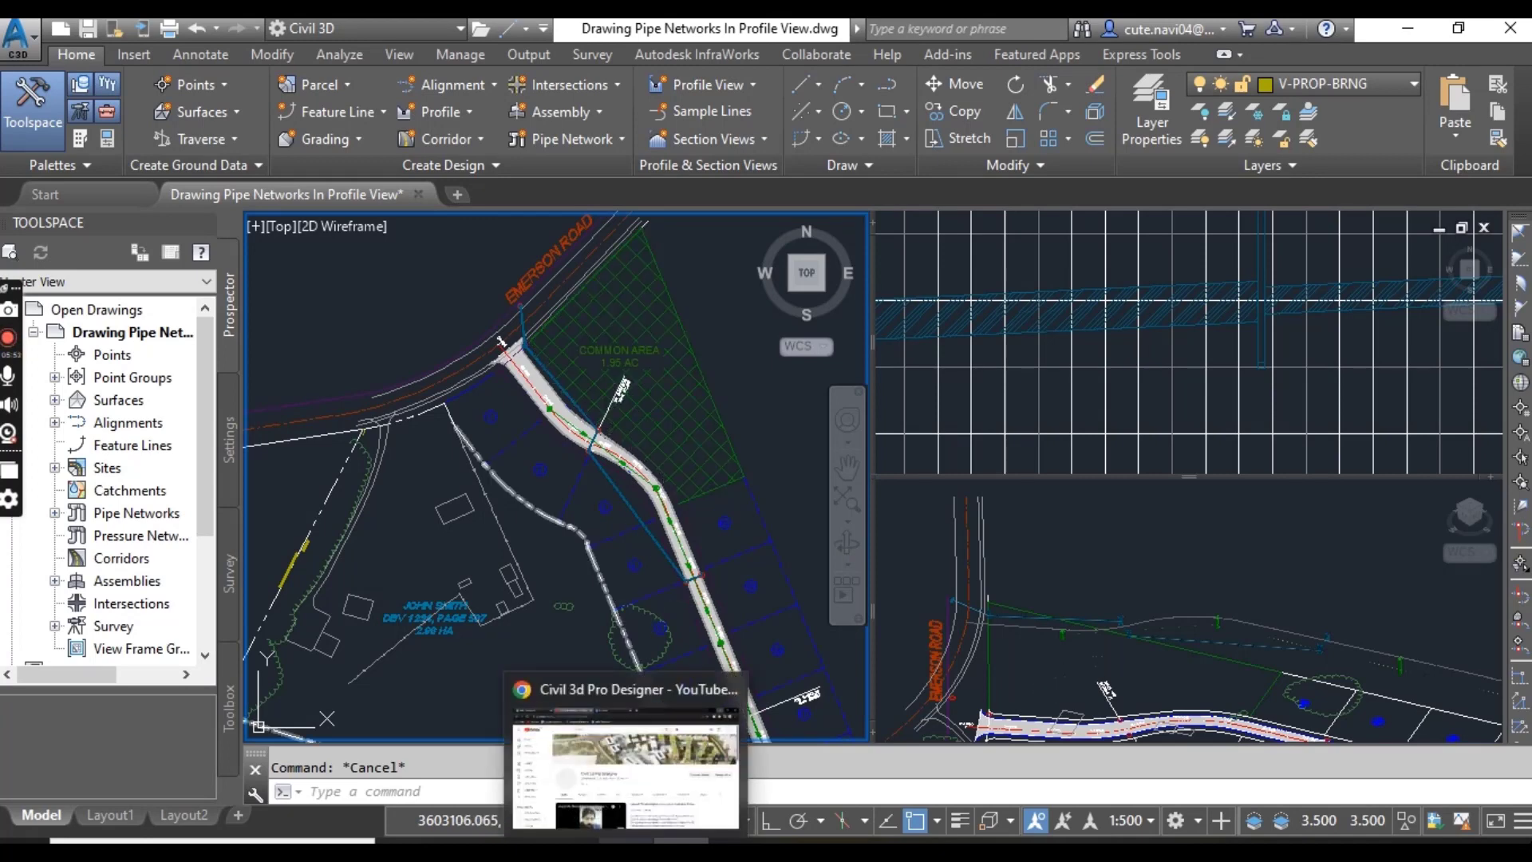
pyautogui.click(625, 766)
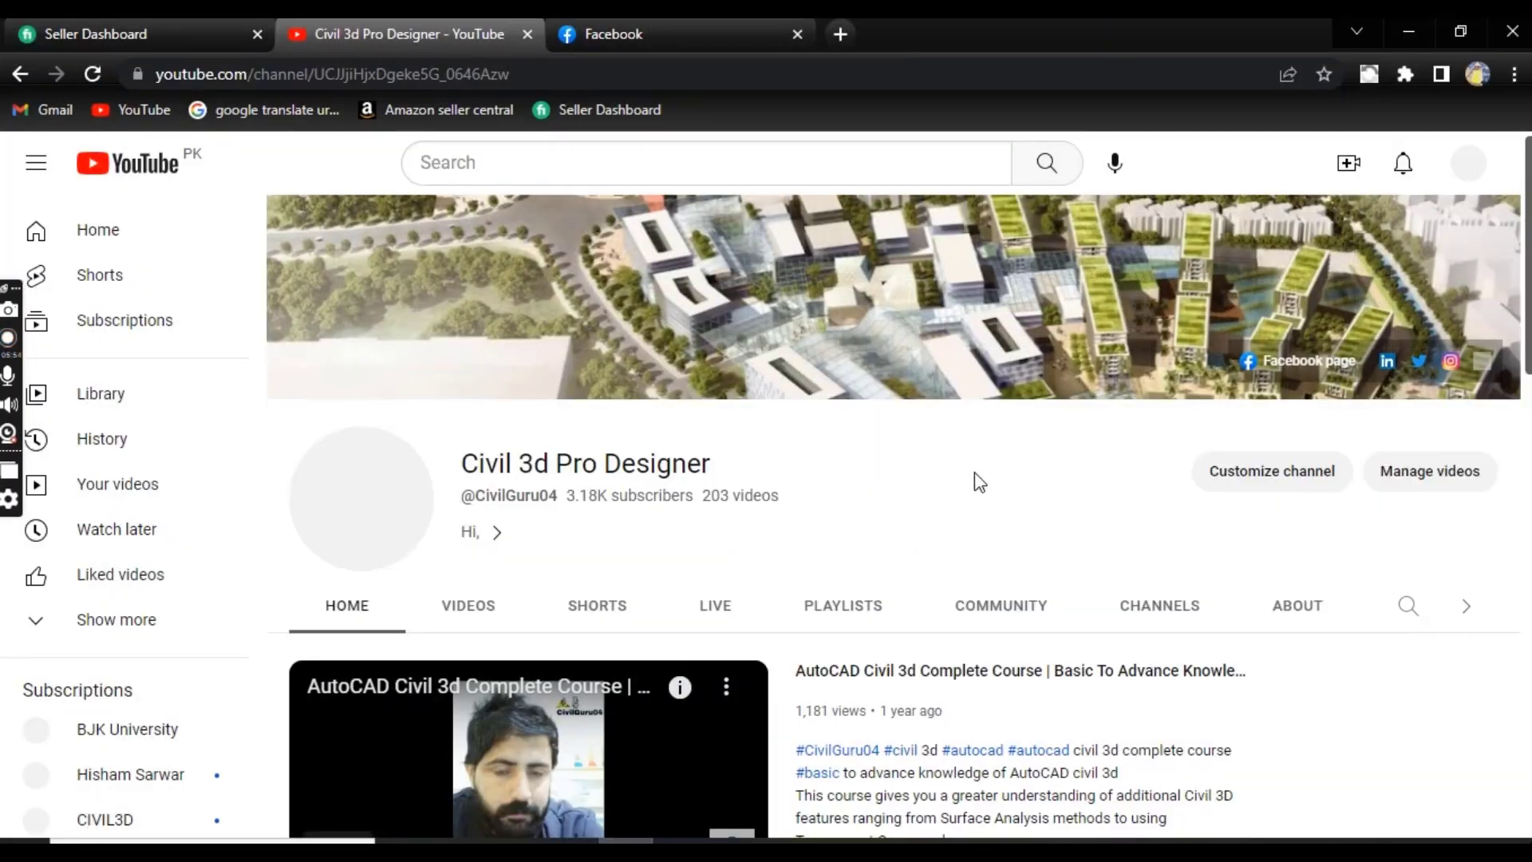